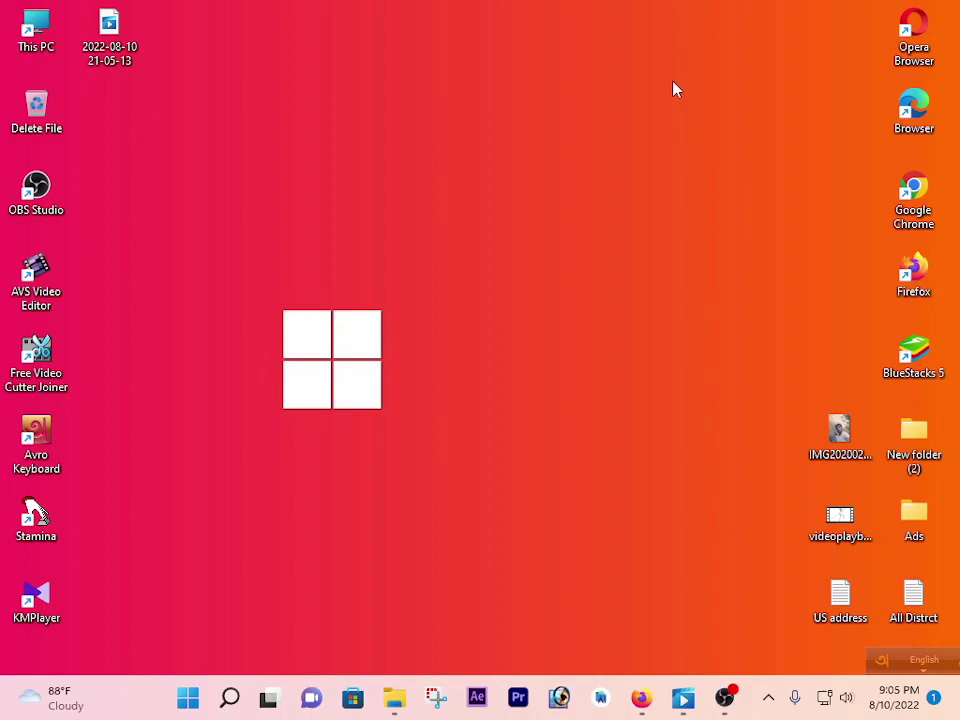
Exit full-screen playback, close the video player and the EFFECT folder, and refresh the desktop.
key("super+w")
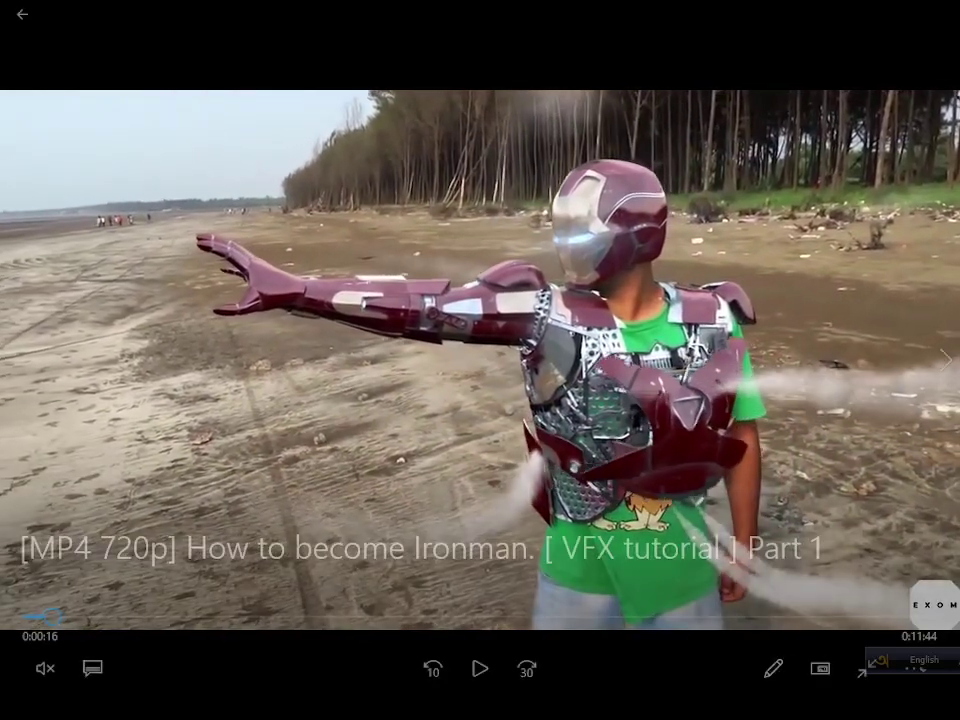
key("Escape")
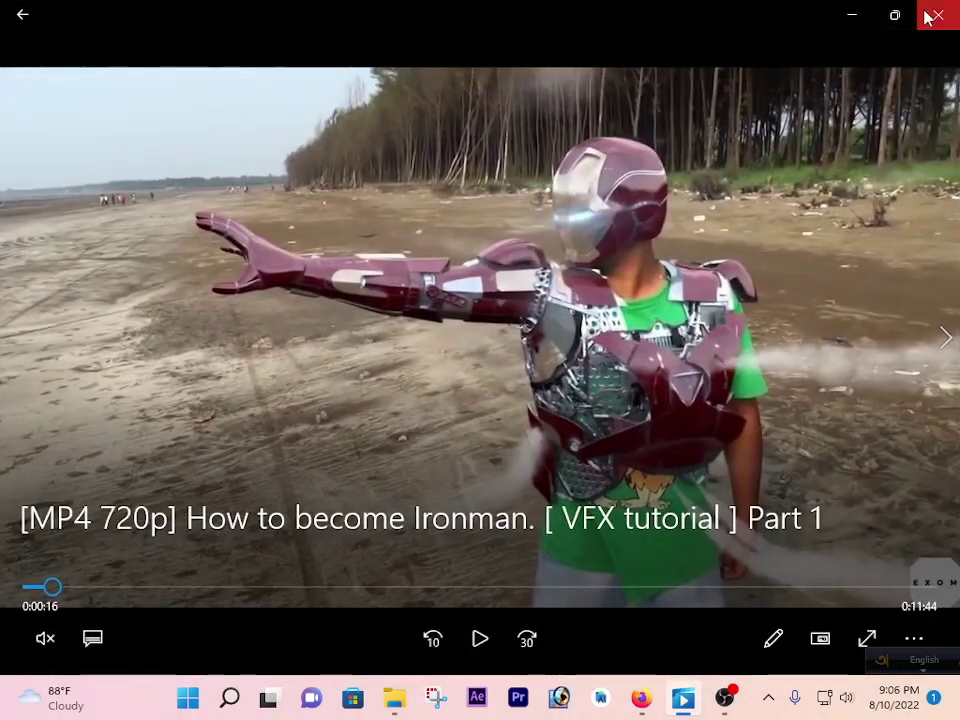
left_click(937, 15)
left_click(937, 12)
right_click(399, 54)
left_click(480, 128)
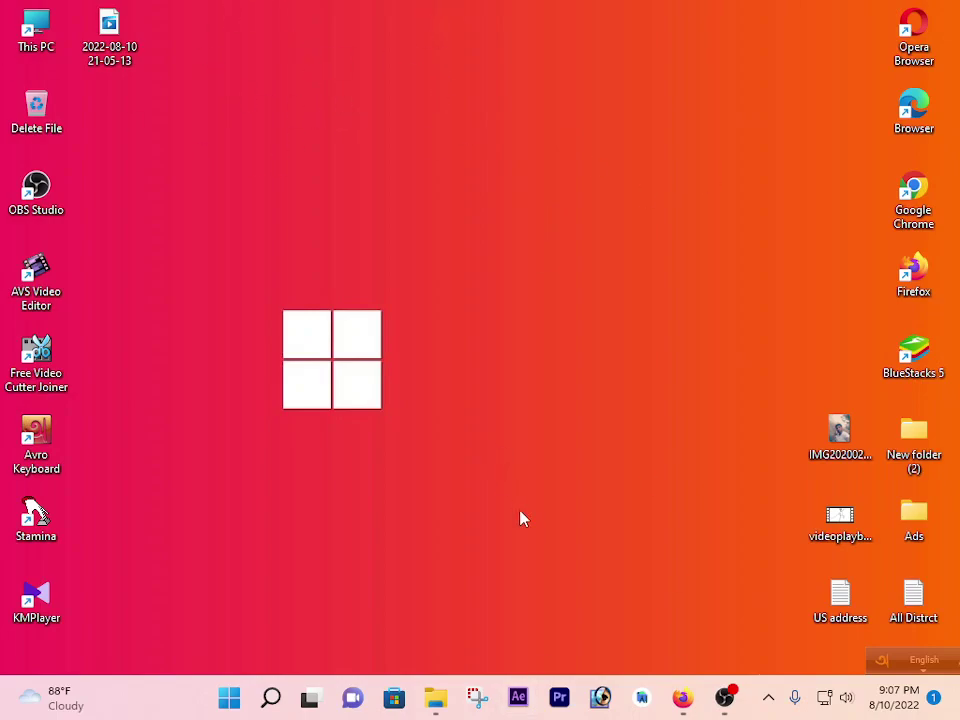
left_click(550, 694)
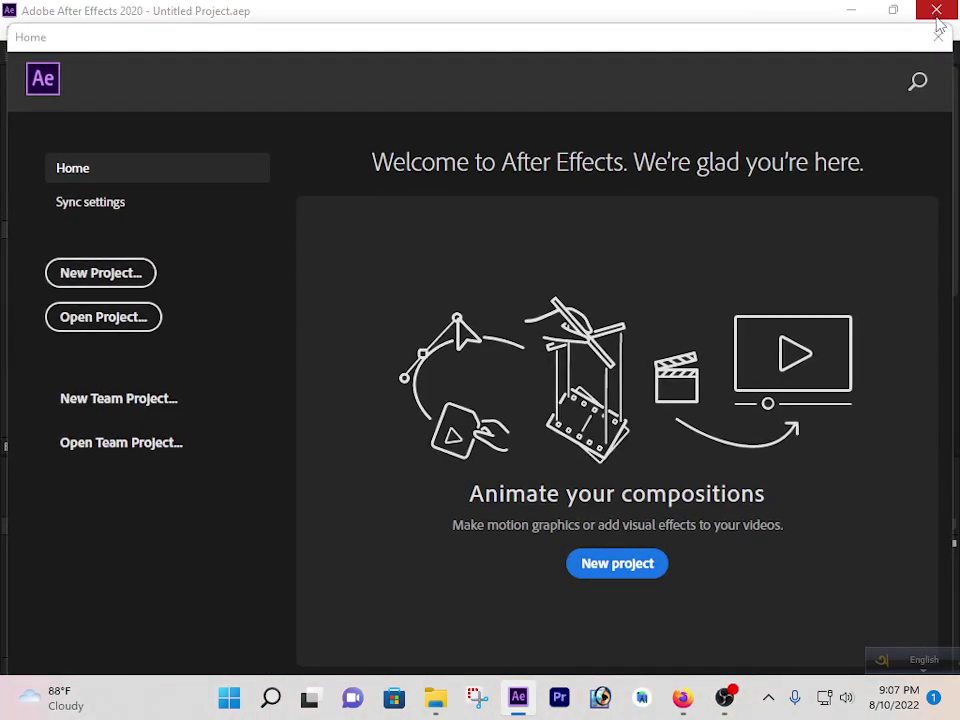
left_click(937, 12)
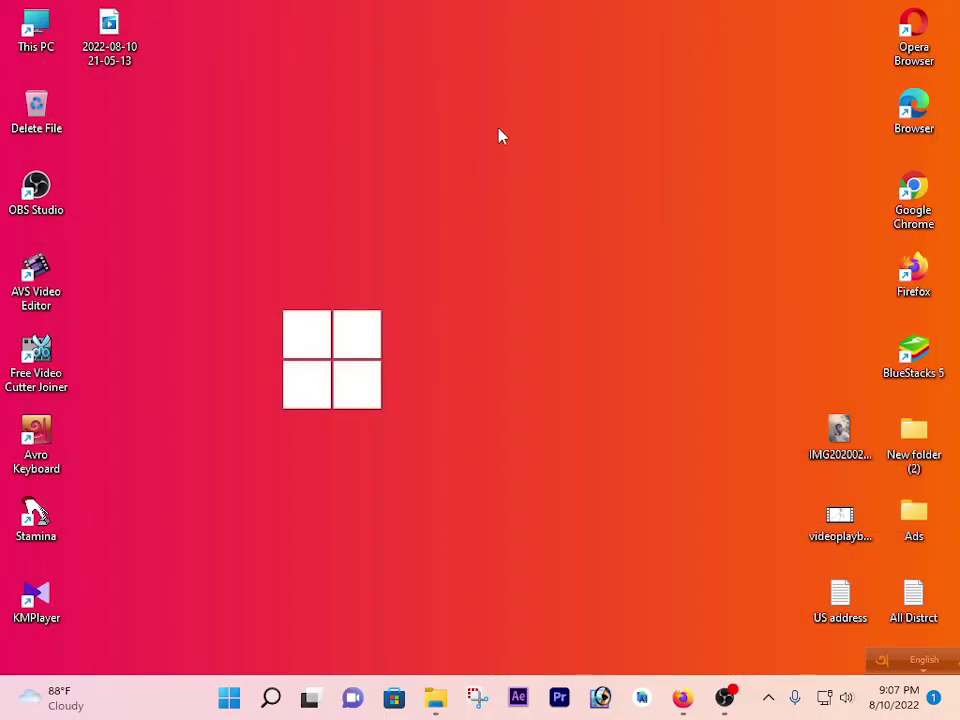
right_click(501, 136)
left_click(546, 208)
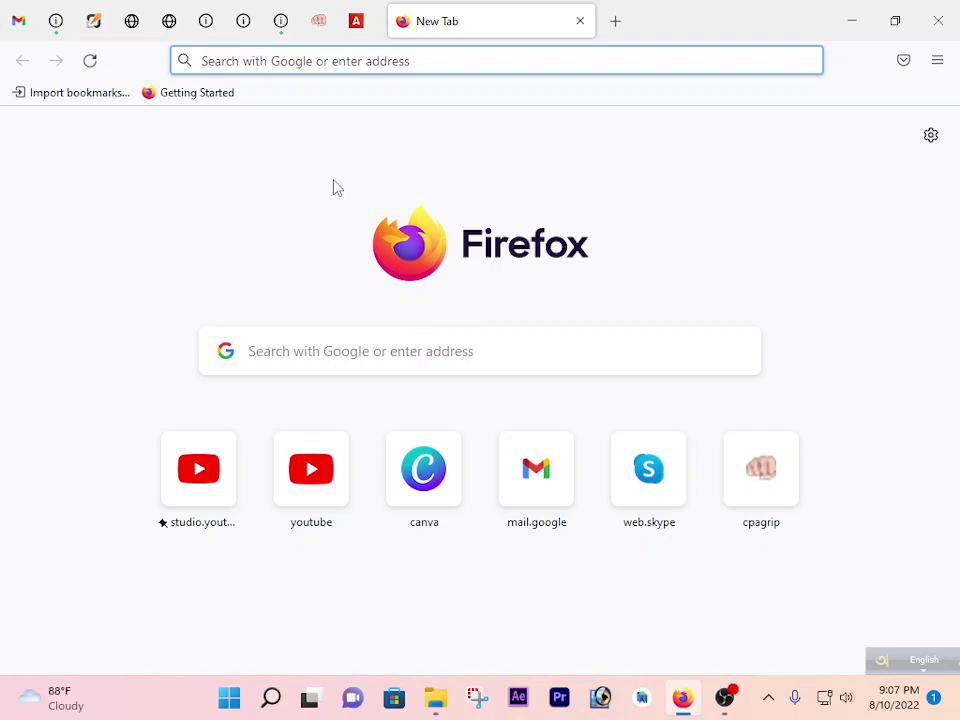
Search Google for 'popads', open the PopAds - Home result and go to its sign-up form.
type("pop")
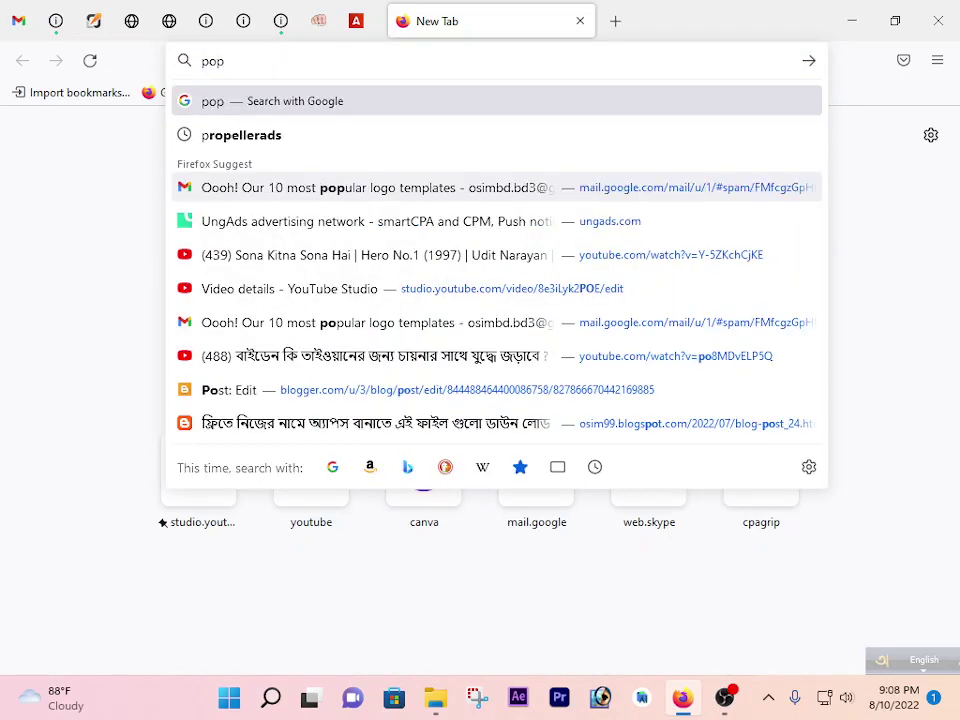
type("ads")
key("Return")
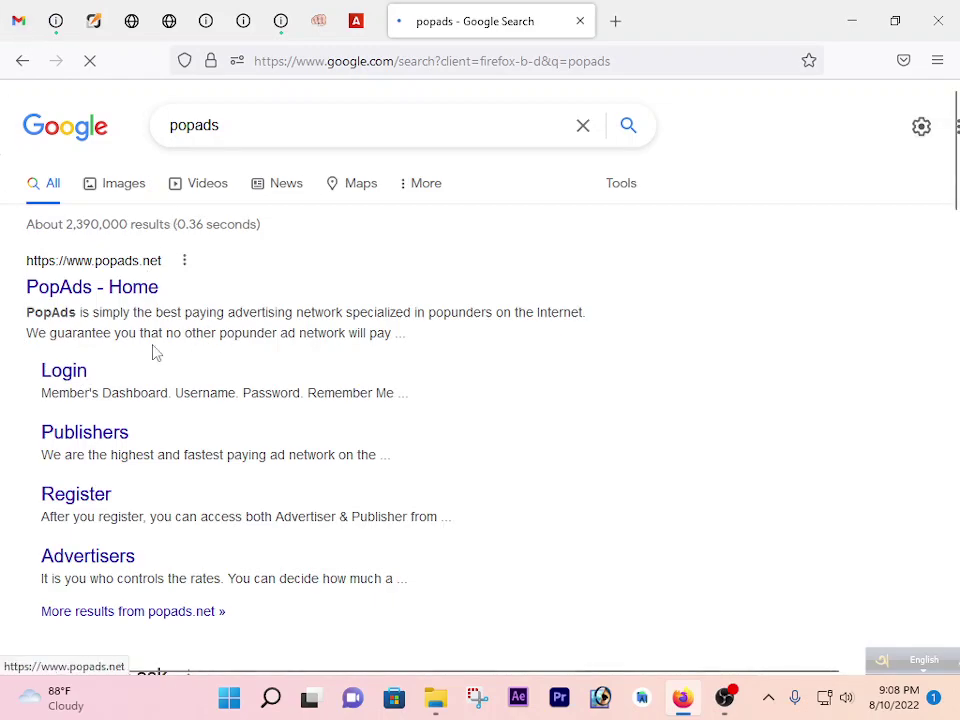
left_click(66, 292)
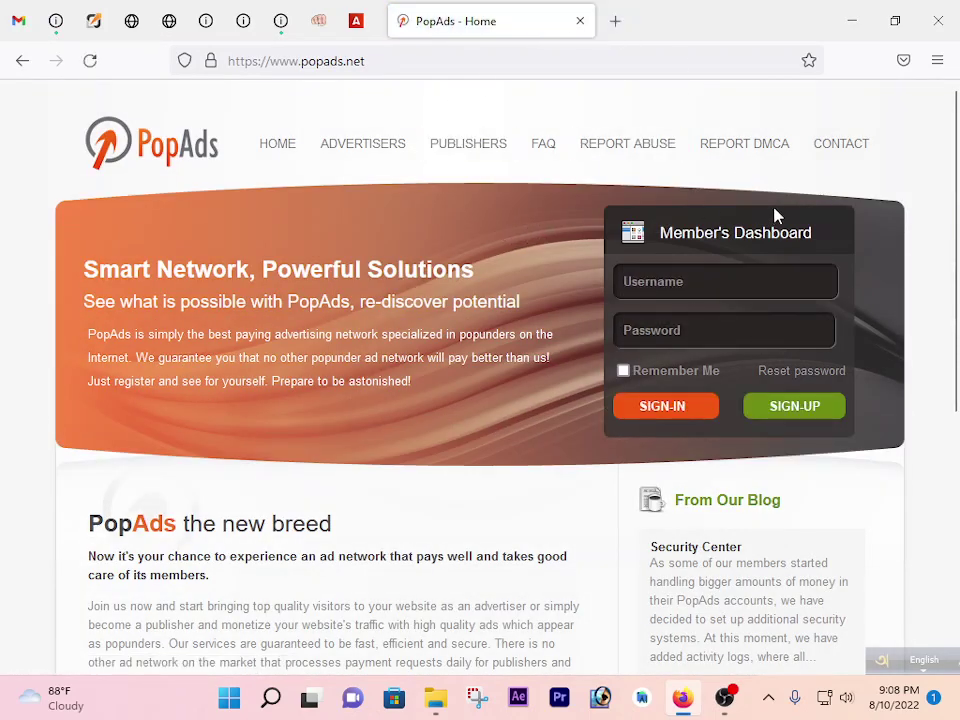
left_click(800, 410)
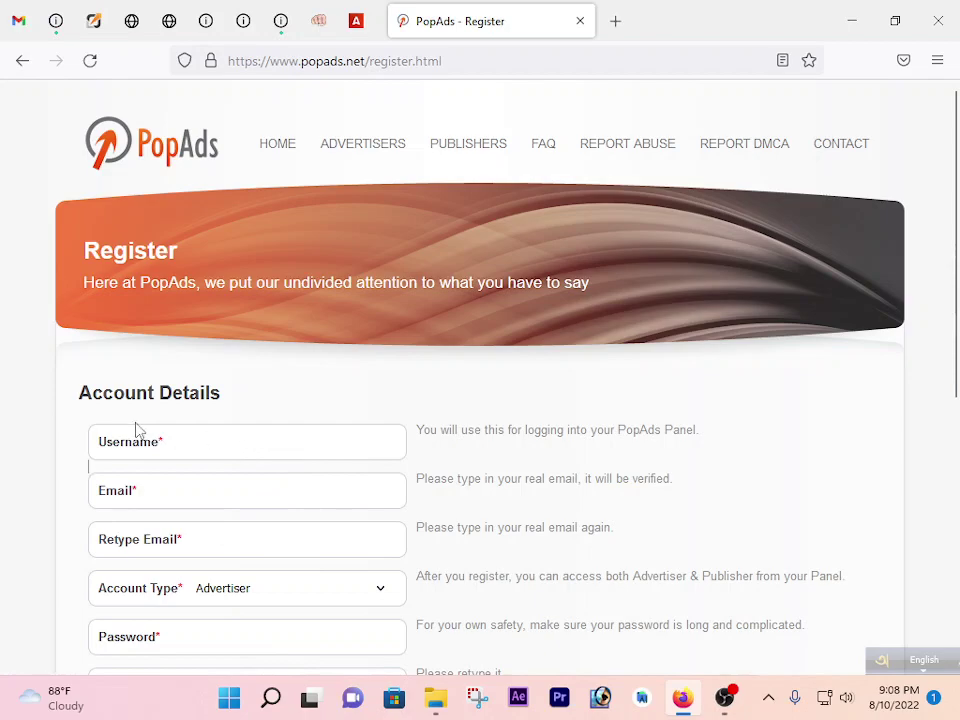
Enter the account username and the email address in the sign-up form.
left_click(139, 447)
left_click_drag(228, 447, 154, 446)
left_click(182, 507)
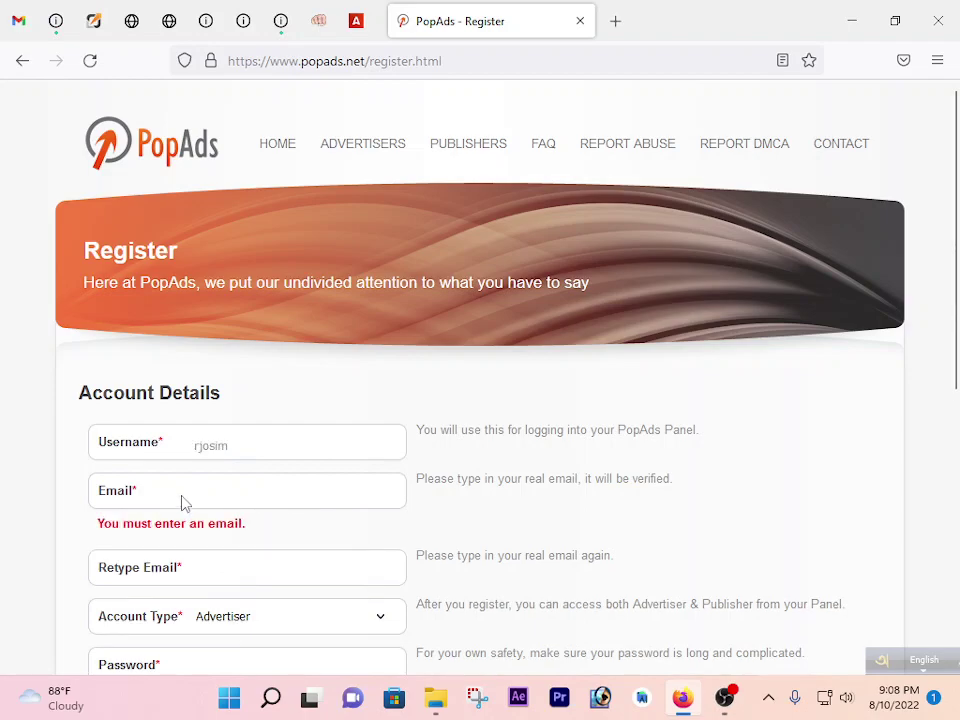
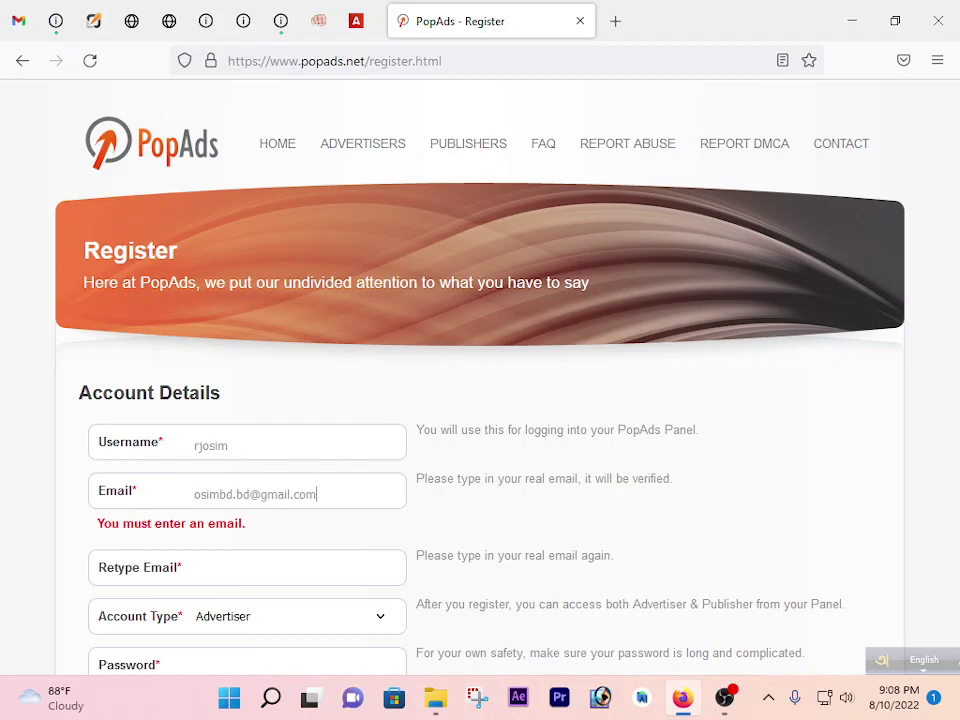
Fill in the Retype Email field with the same address, correcting typos along the way.
left_click(229, 568)
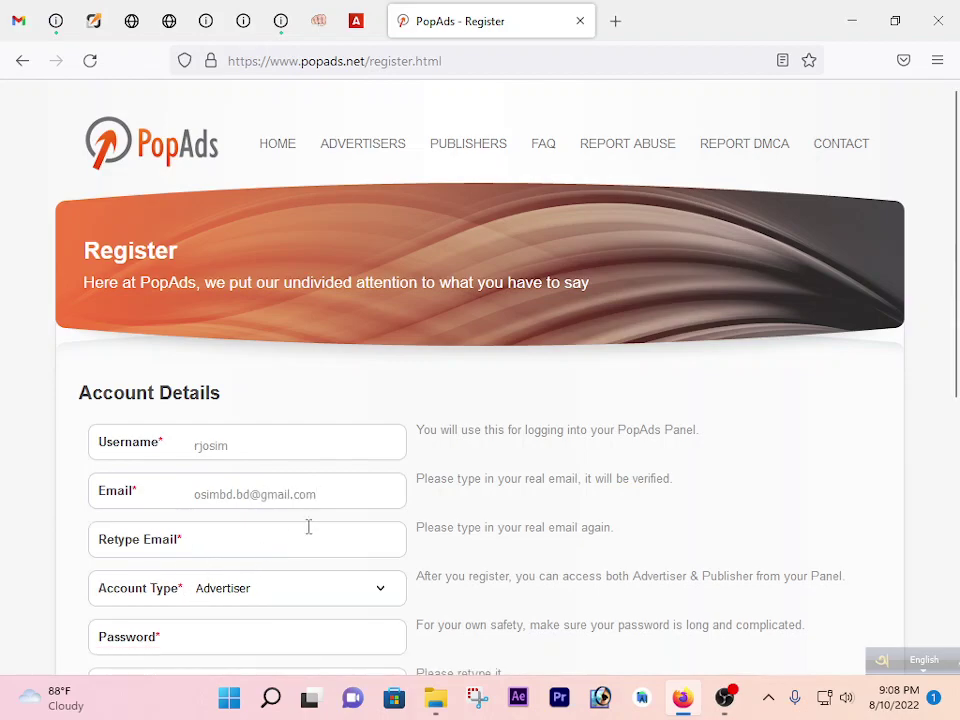
left_click_drag(326, 498, 190, 494)
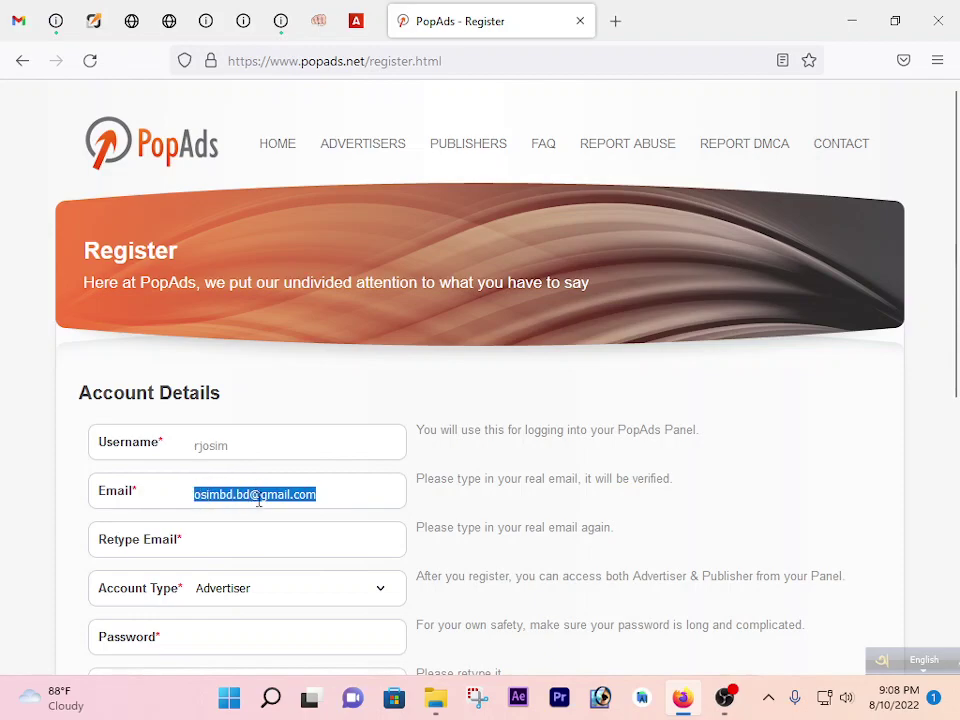
left_click(259, 534)
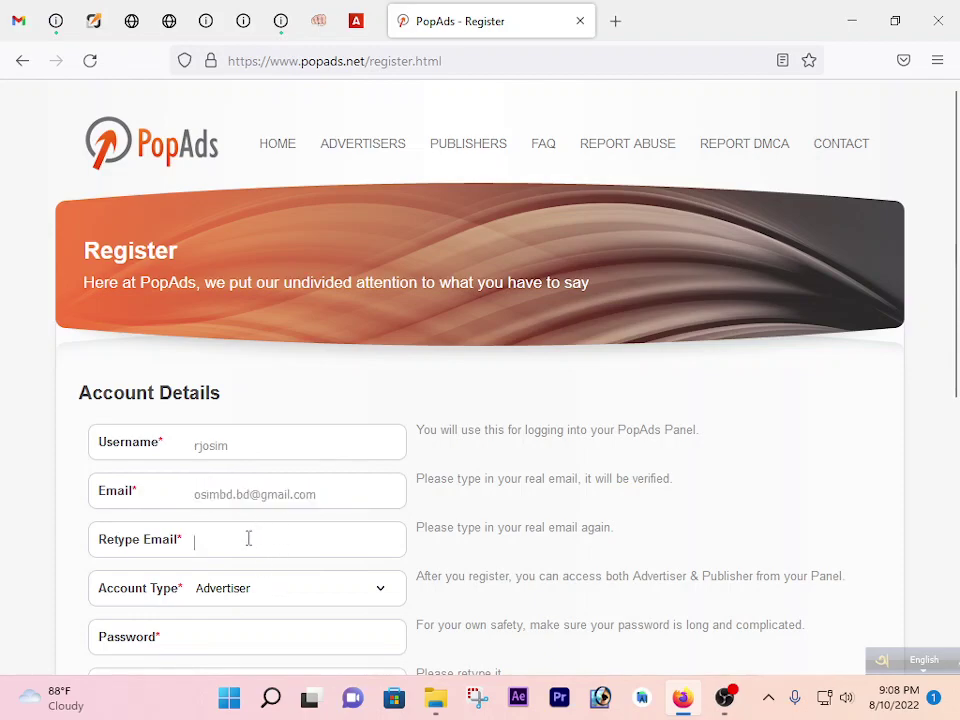
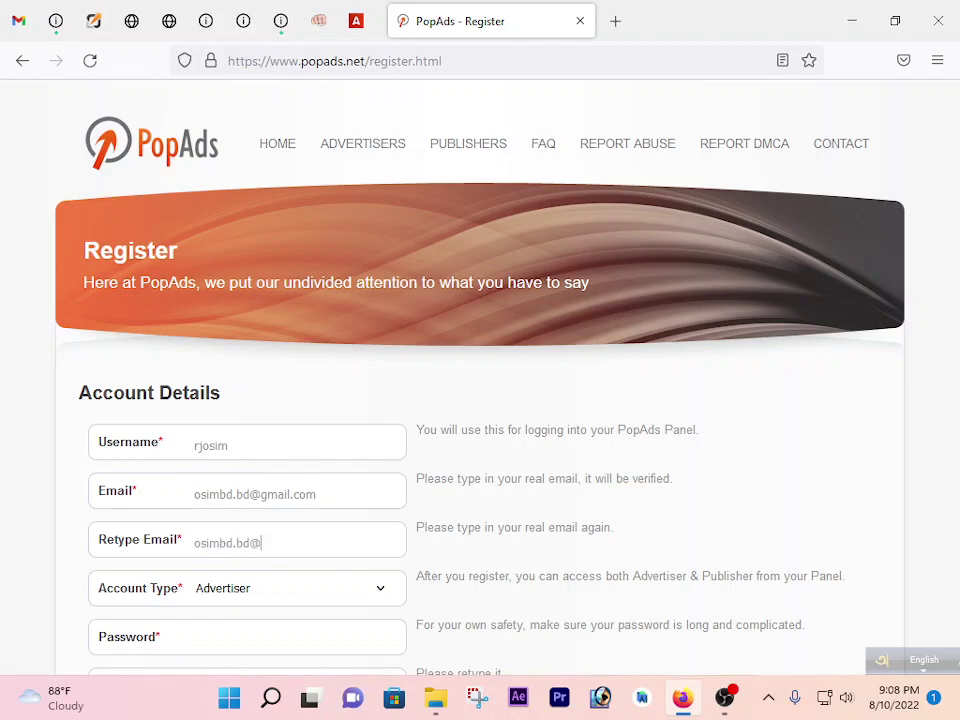
Scroll down and bring up the Account Type choices.
left_click(310, 600)
left_click(310, 603)
scroll(330, 600, "down", 2)
left_click(348, 401)
Choose Publisher as the account type, then enter and confirm the password.
left_click(219, 444)
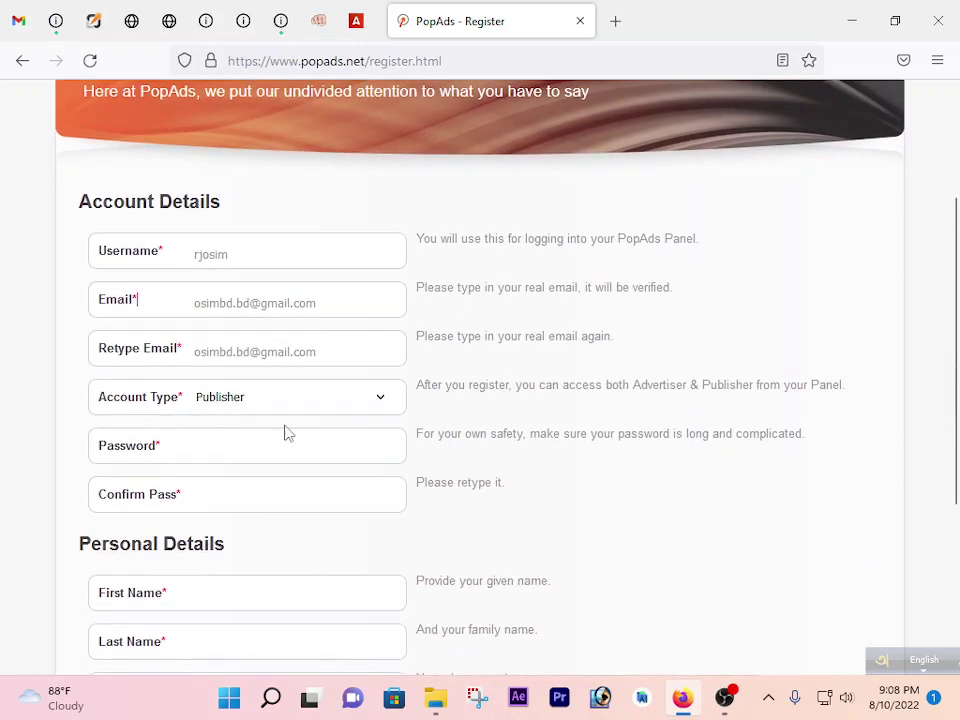
left_click(263, 436)
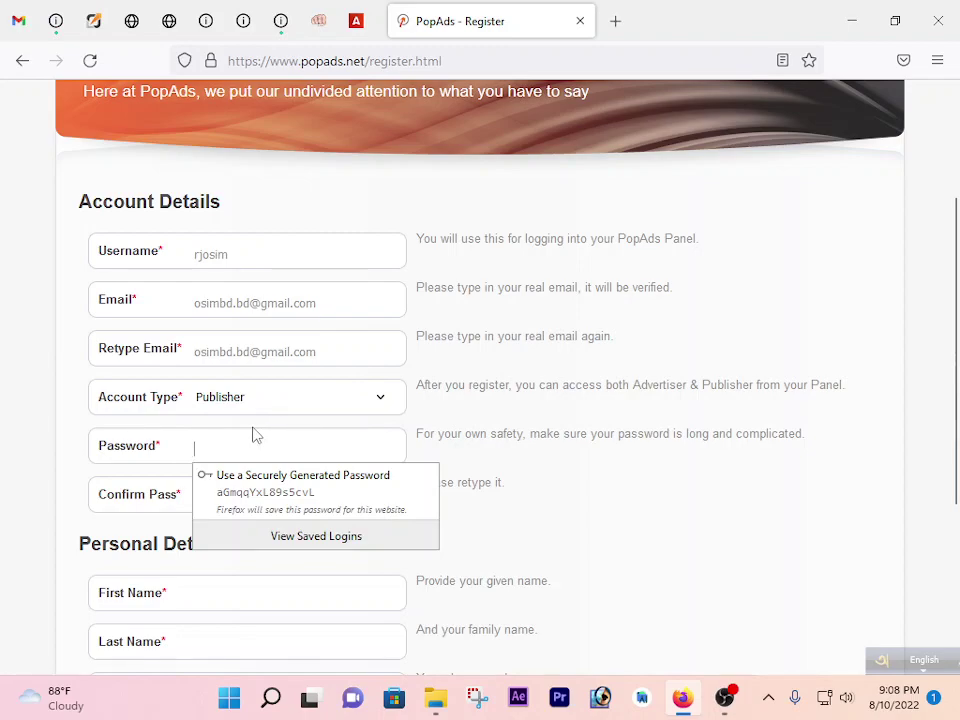
type("•••")
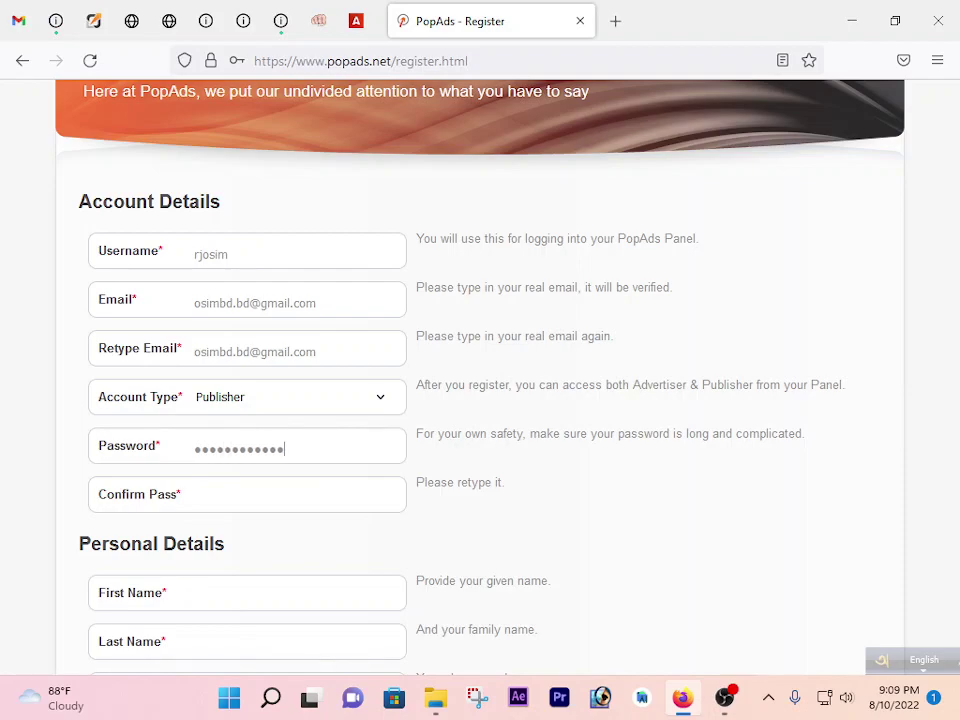
left_click(262, 494)
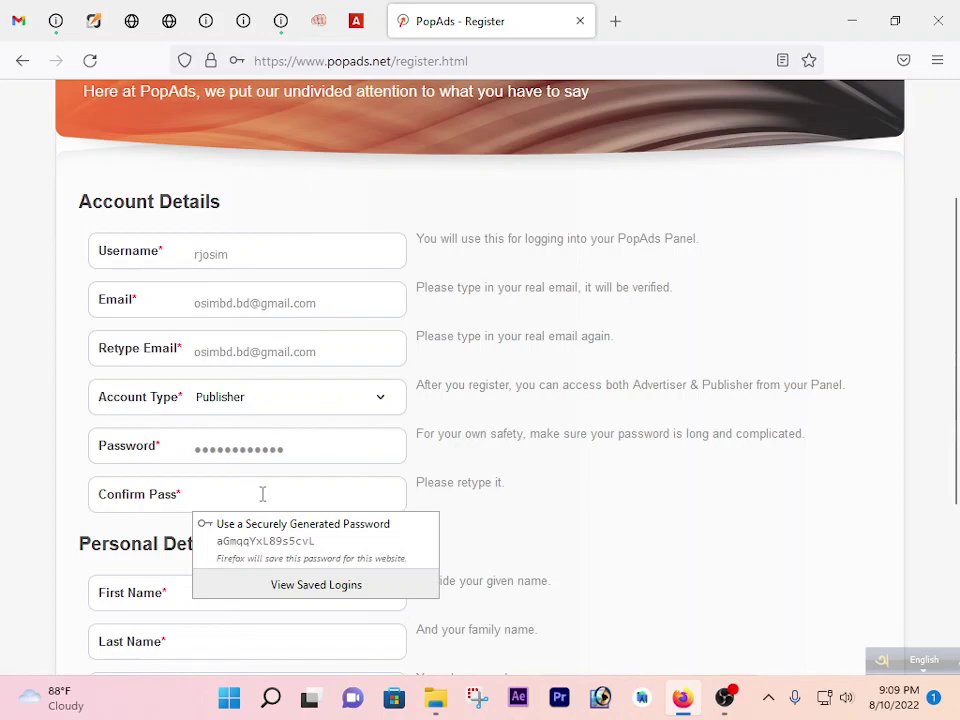
type("••••••")
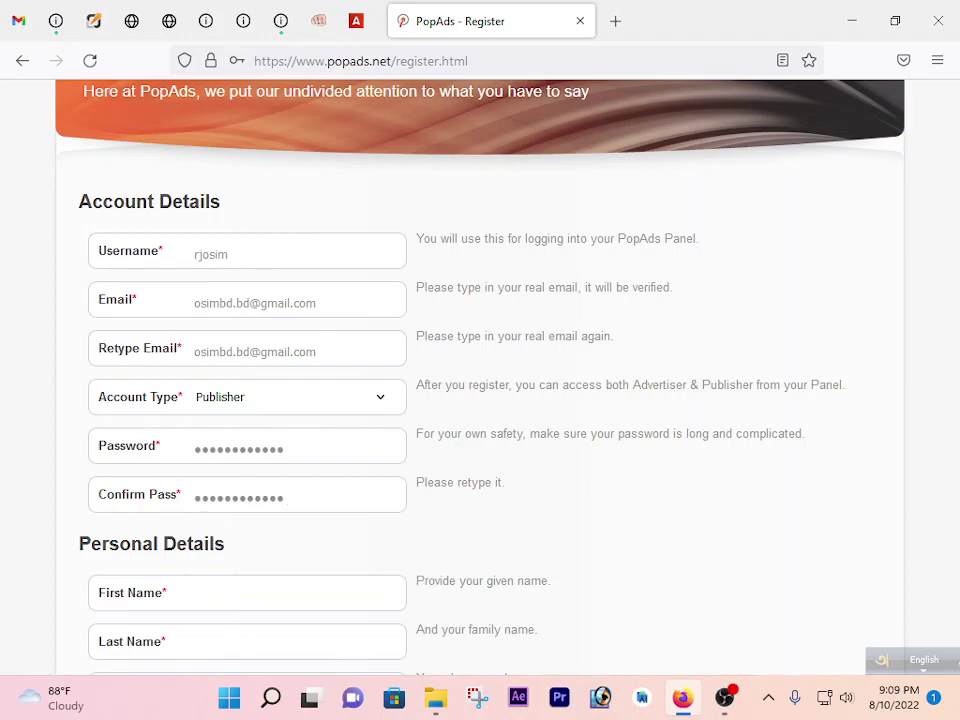
Fill in the first name, last name and phone number fields.
left_click_drag(249, 345, 195, 347)
key("End")
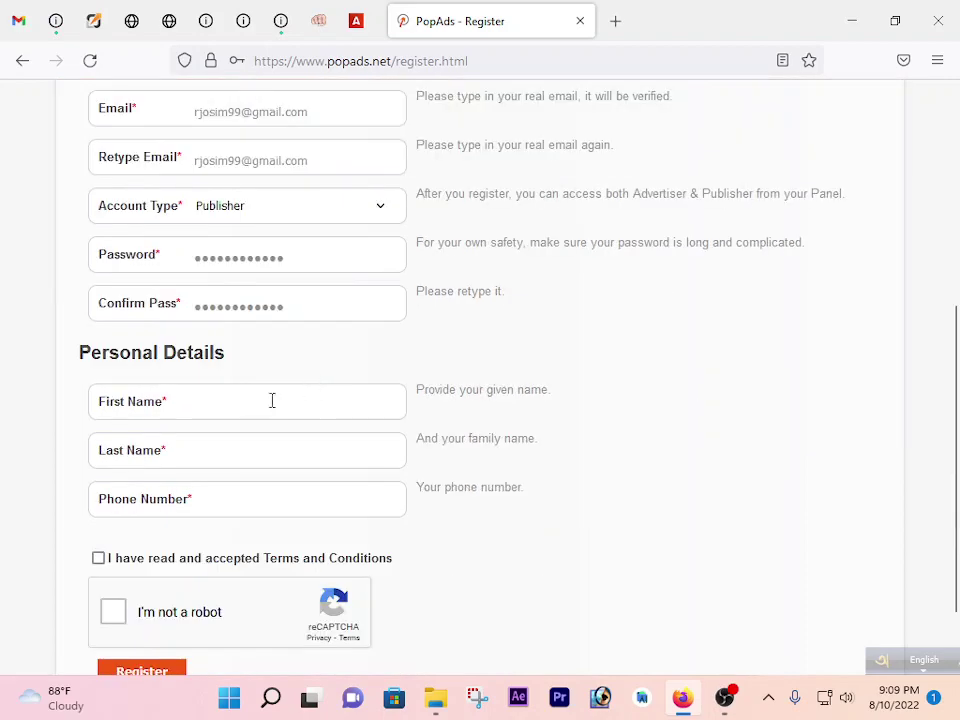
left_click(259, 453)
left_click(274, 505)
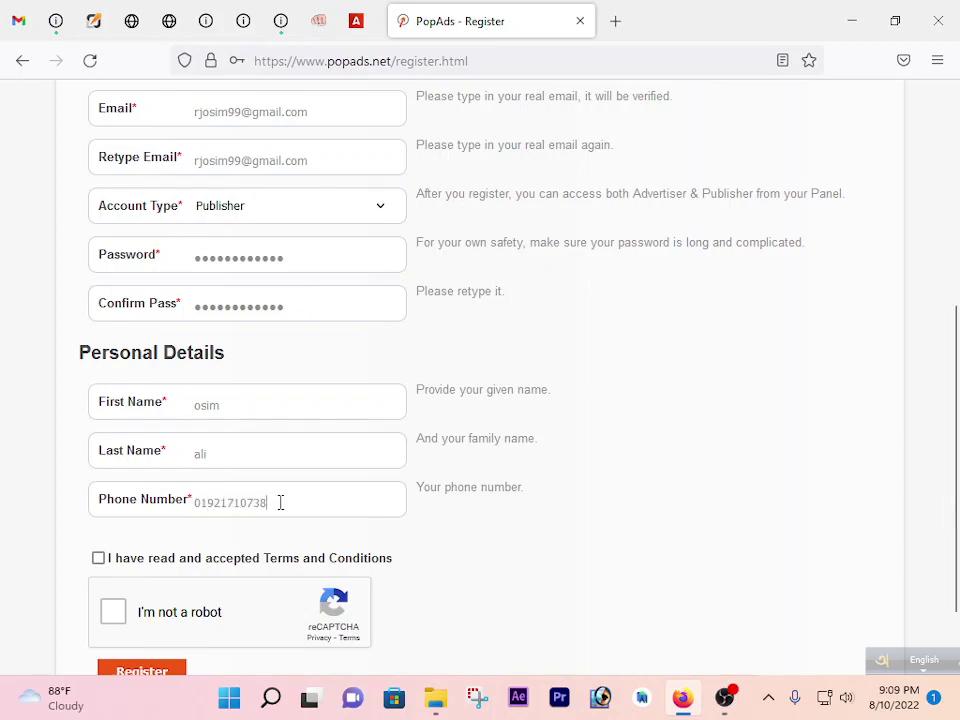
scroll(293, 467, "down", 2)
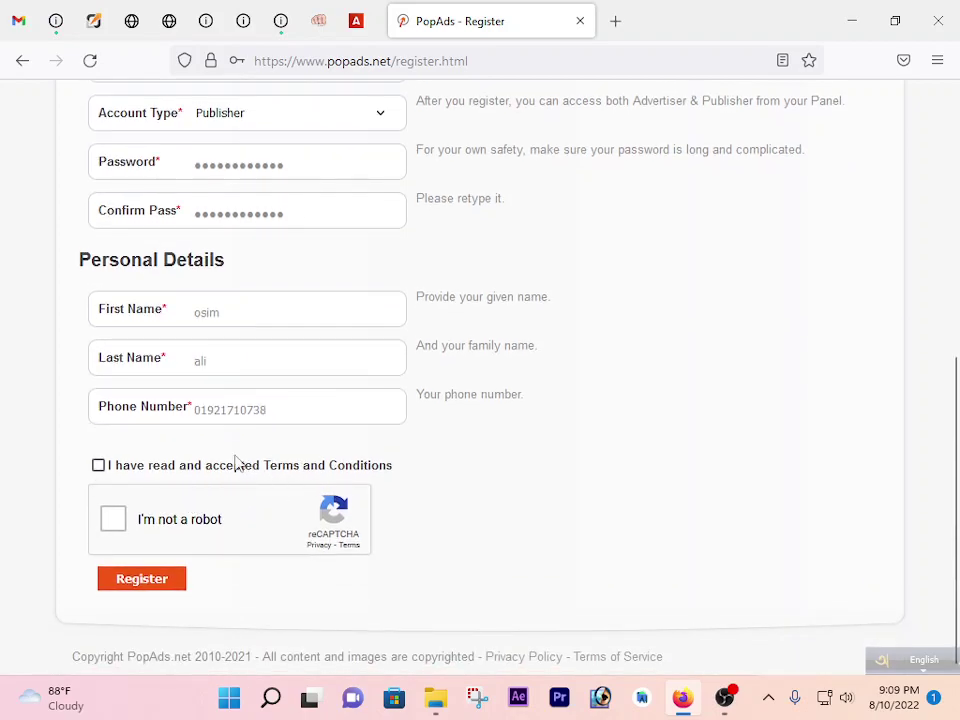
Accept the Terms and Conditions and pass the crosswalk reCAPTCHA check.
left_click(99, 467)
left_click(116, 517)
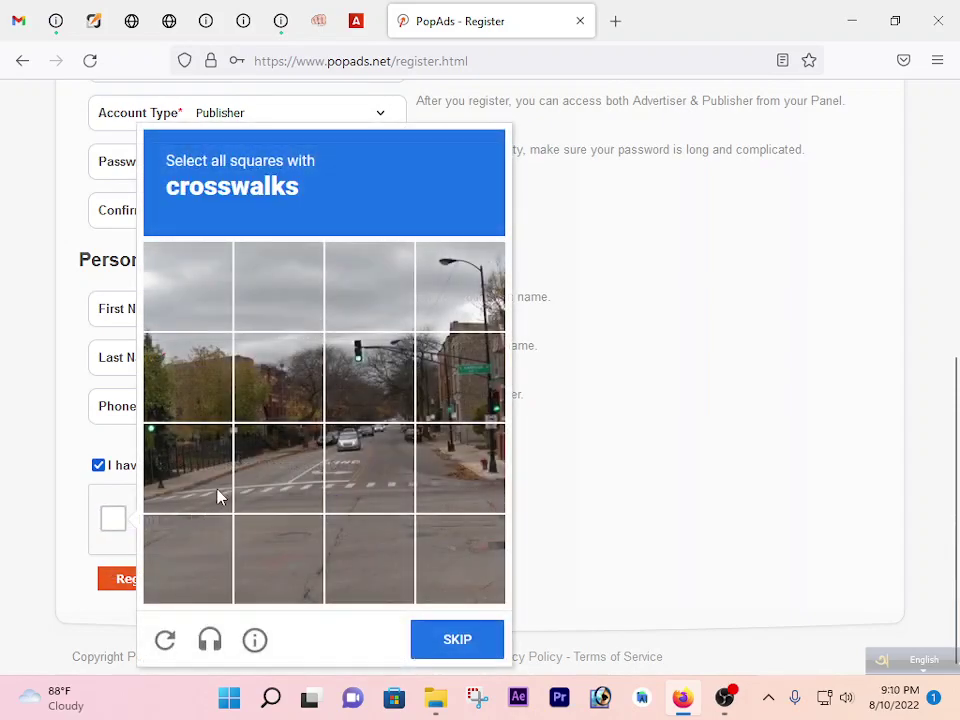
left_click(222, 495)
left_click(300, 489)
left_click(362, 489)
left_click(455, 638)
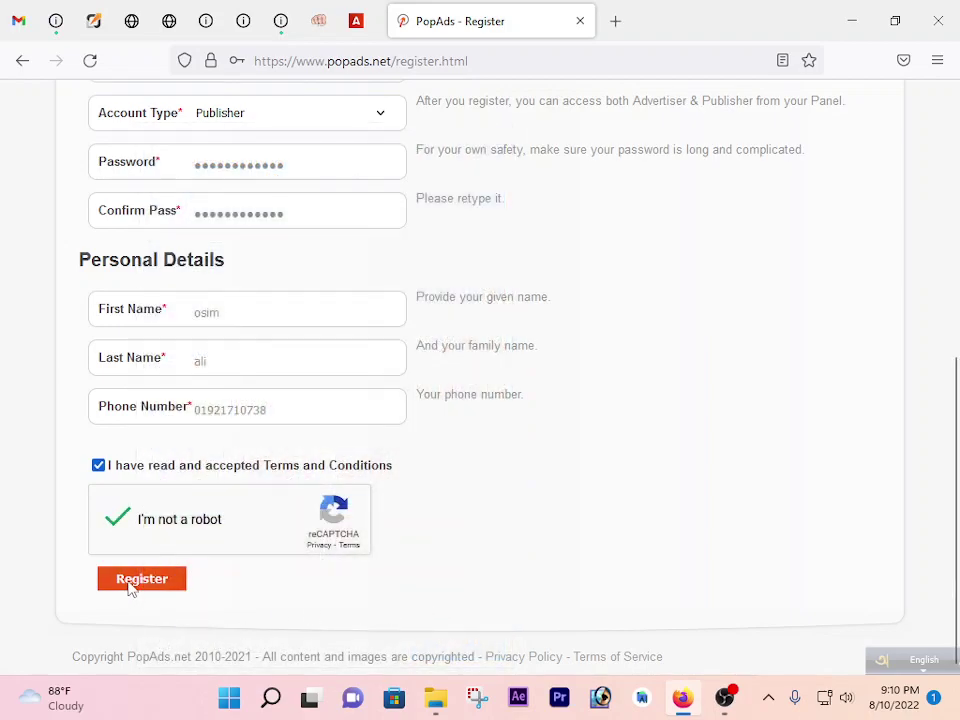
Submit the registration, save the login in the browser, and switch to Gmail.
left_click(133, 584)
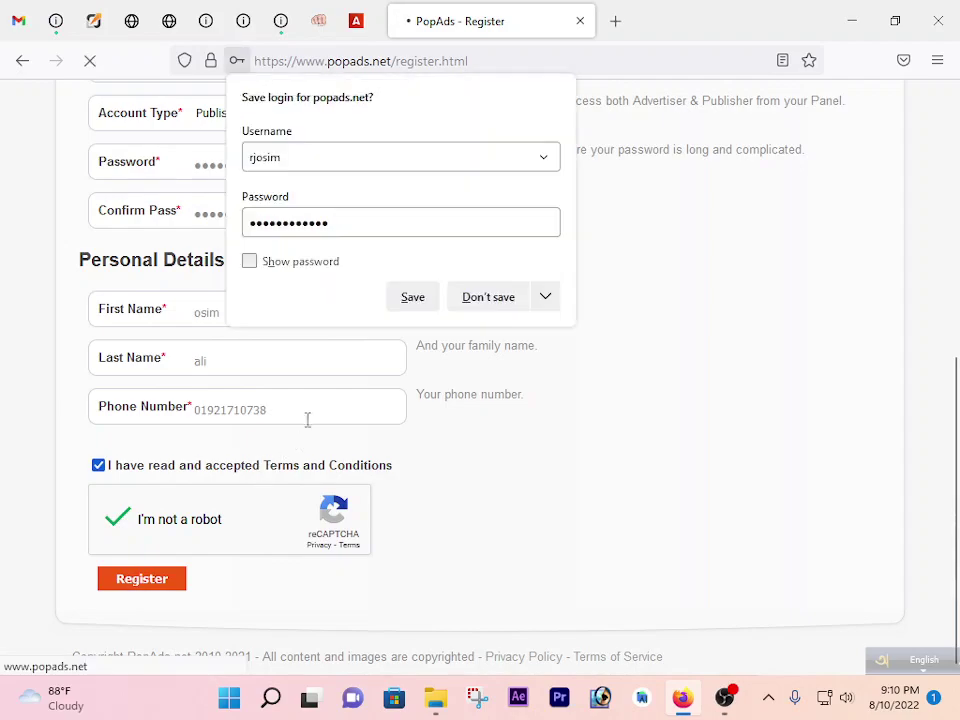
left_click(408, 298)
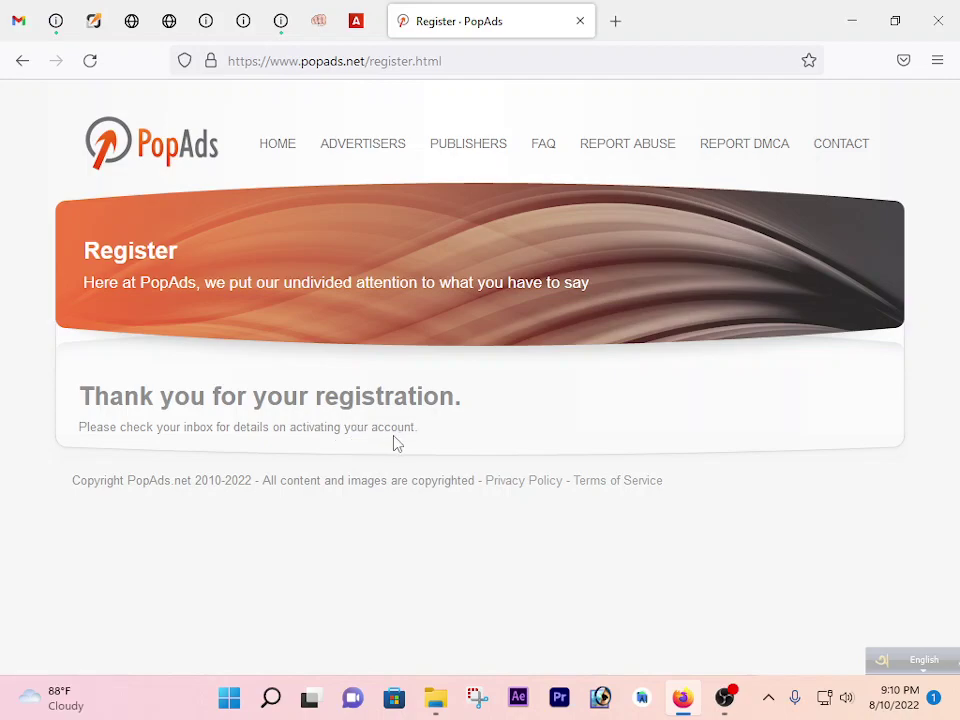
key("alt+Tab")
Follow the link in the Account Activation email, close leftover tabs, and go to the PopAds home page.
left_click(405, 246)
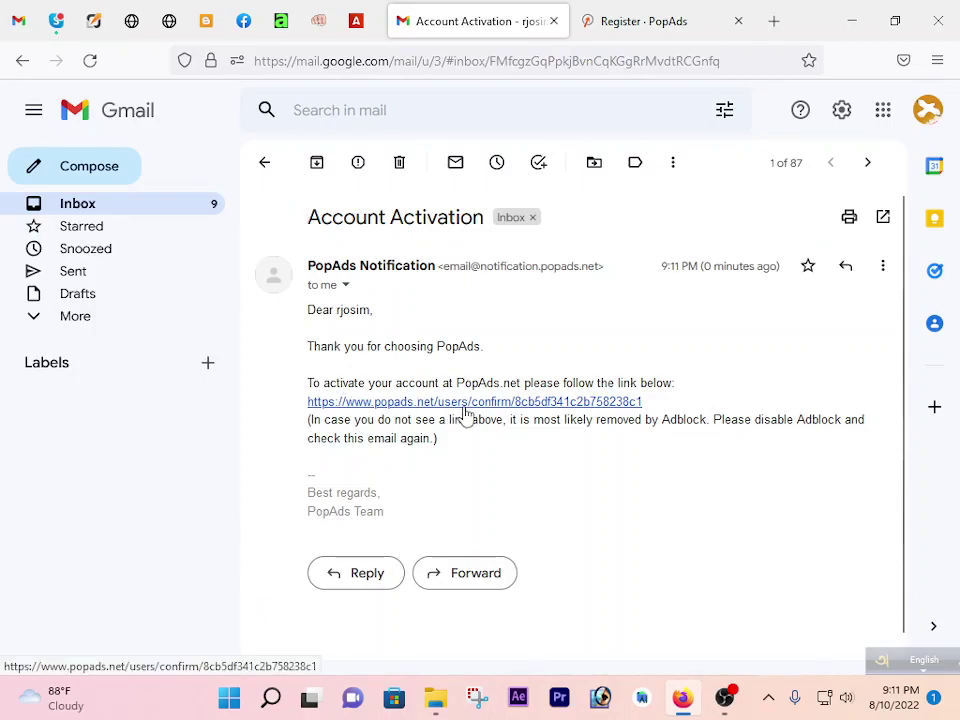
left_click(463, 401)
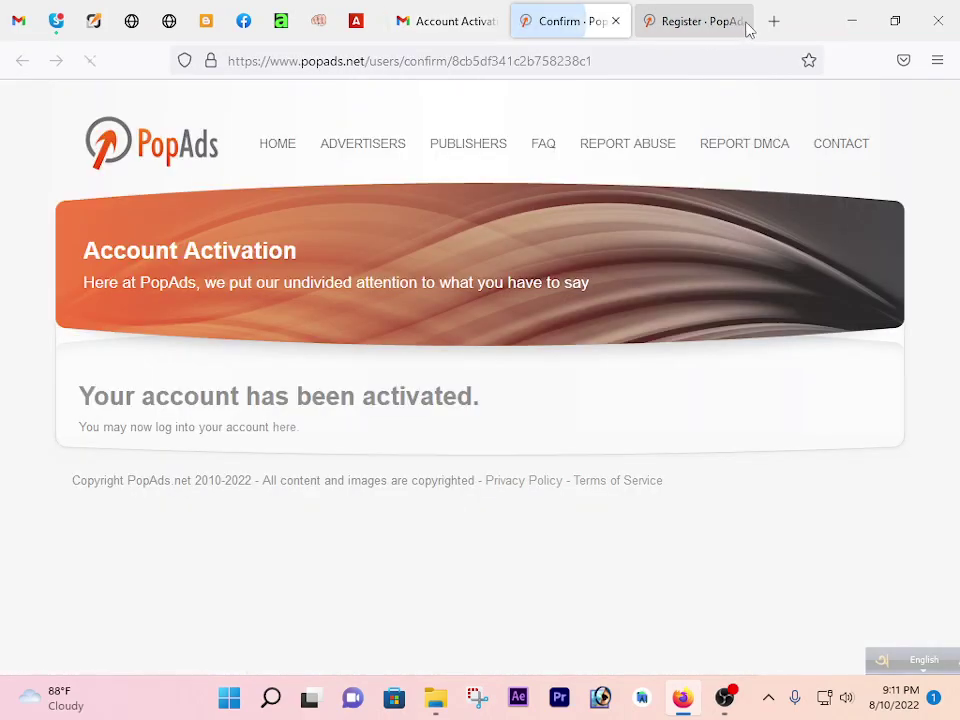
left_click(745, 23)
left_click(739, 21)
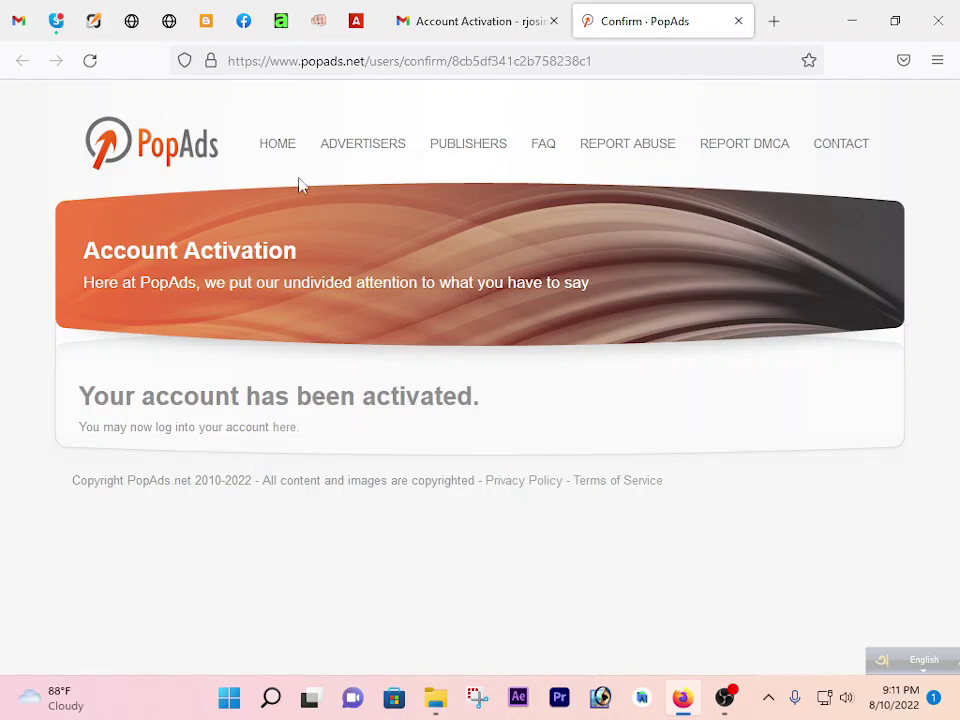
left_click(275, 148)
left_click(553, 21)
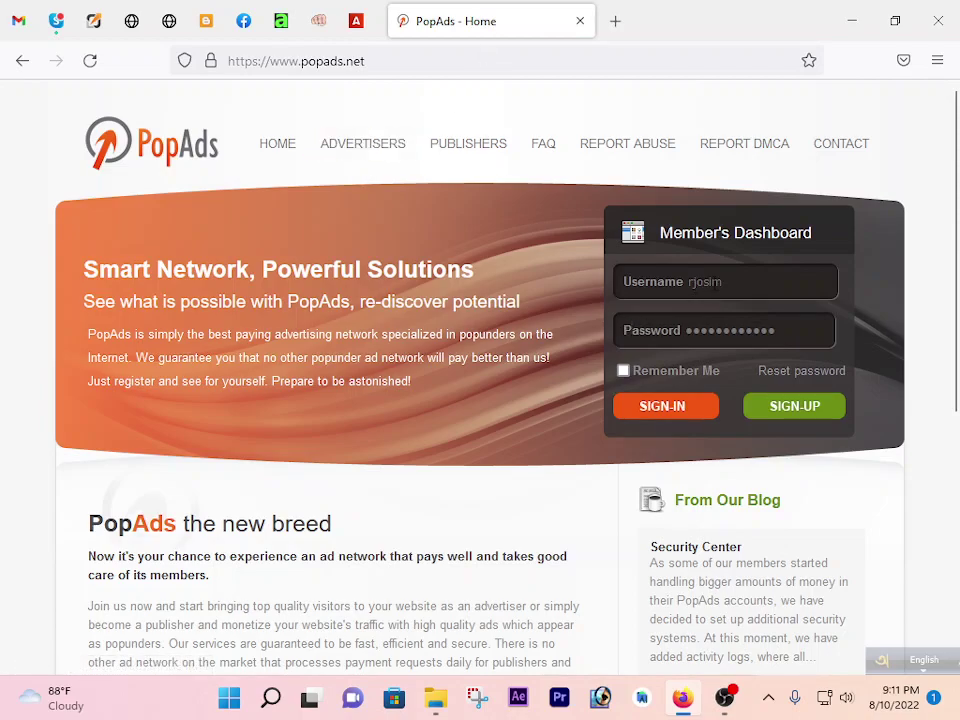
Sign in with Remember Me ticked and browse the Publisher Dashboard showing a $0.00 balance.
left_click(623, 371)
left_click(690, 414)
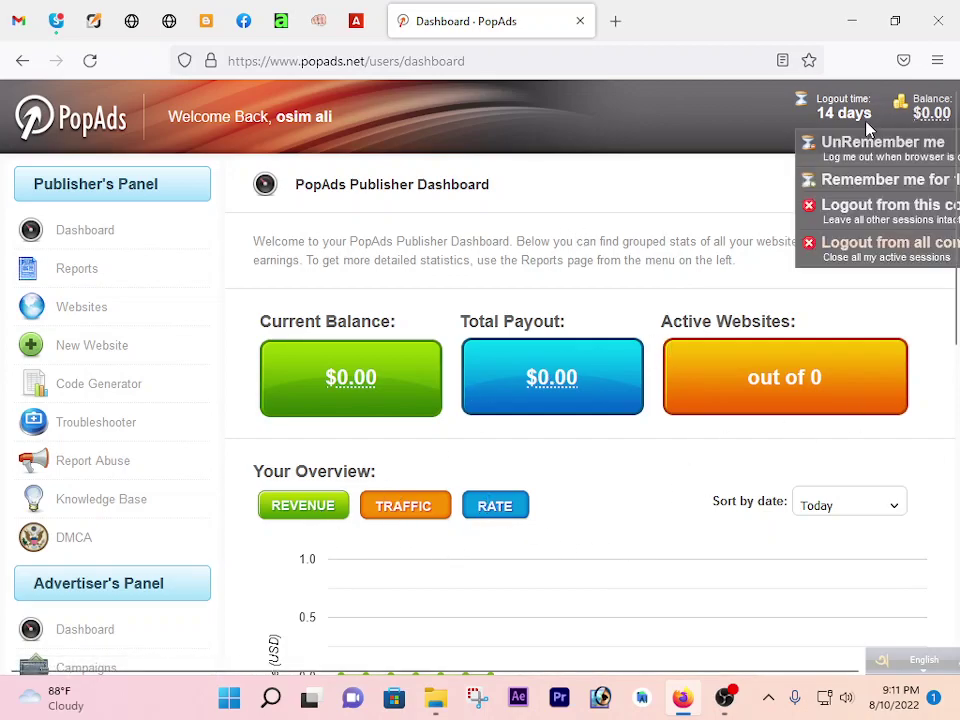
mouse_move(855, 130)
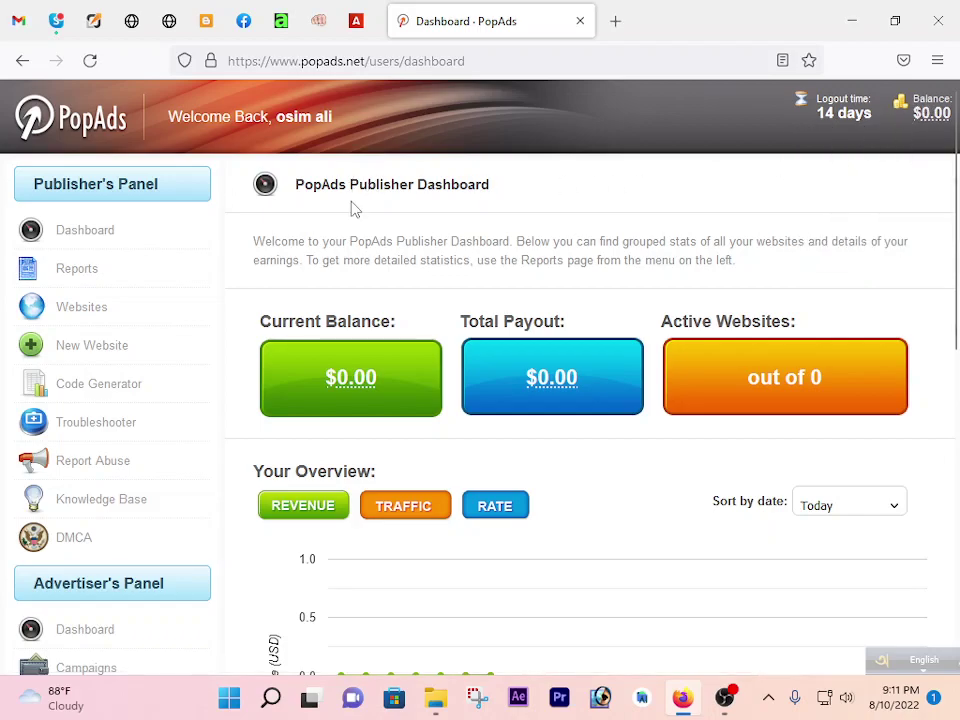
scroll(331, 224, "down", 3)
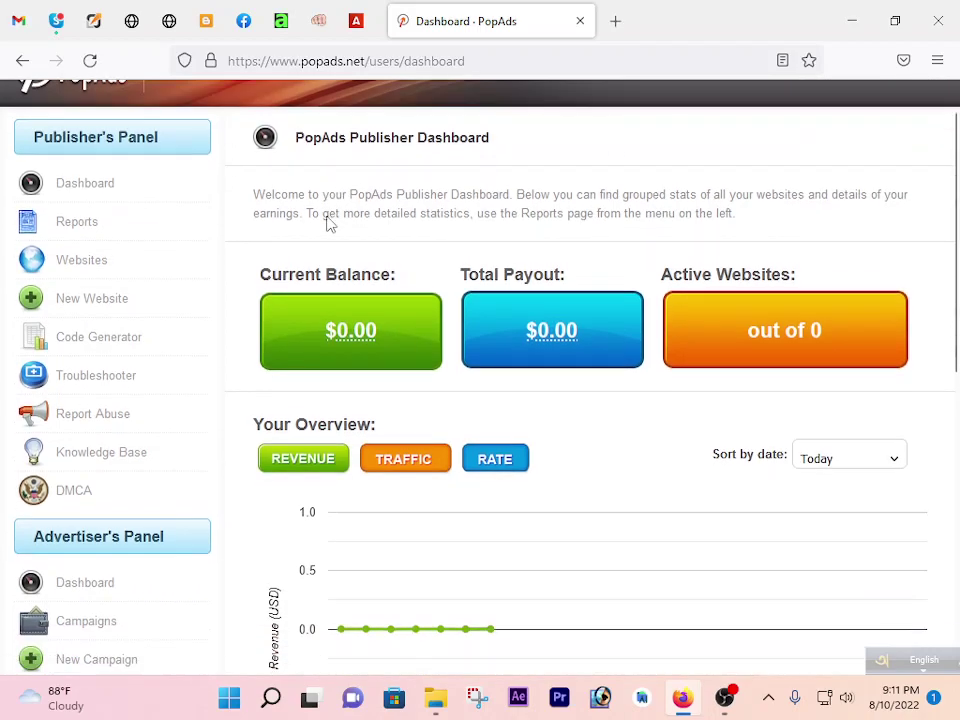
scroll(331, 224, "down", 3)
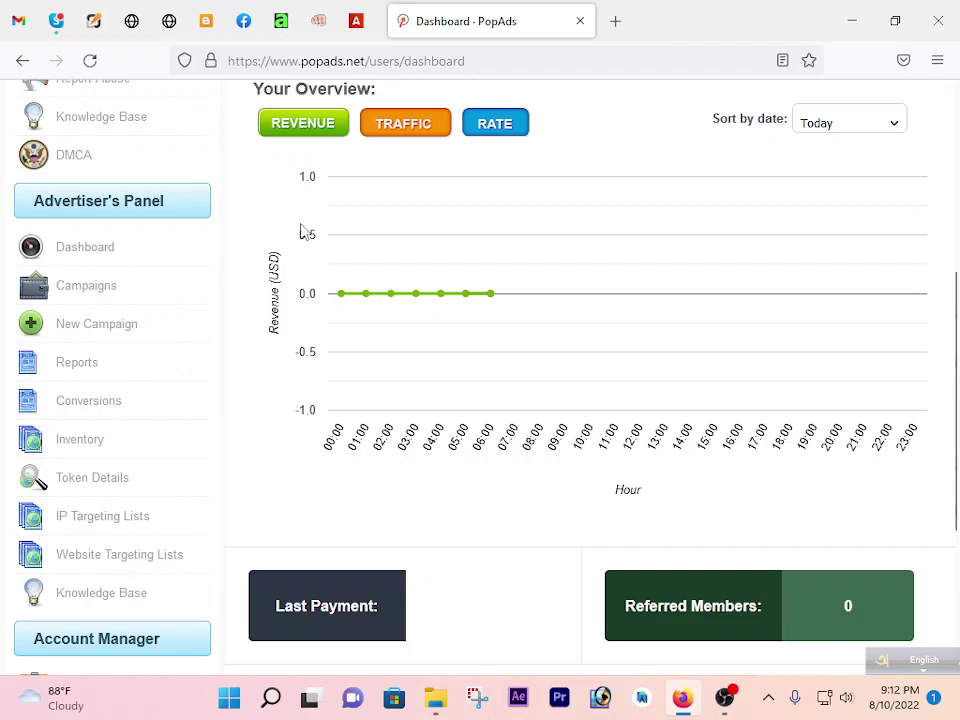
scroll(289, 228, "up", 2)
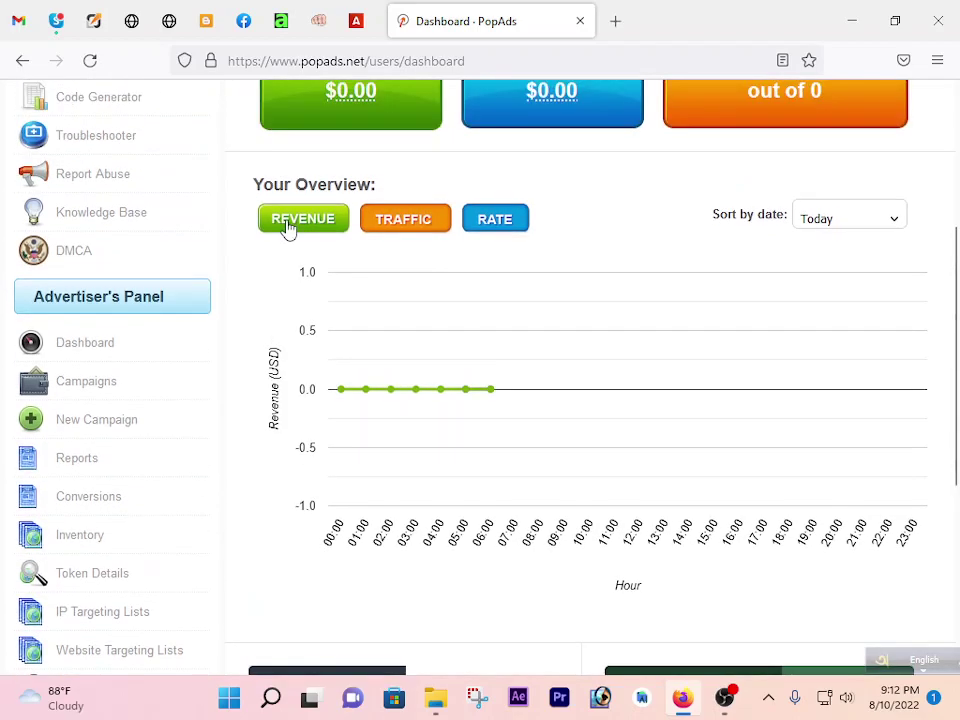
scroll(289, 228, "up", 2)
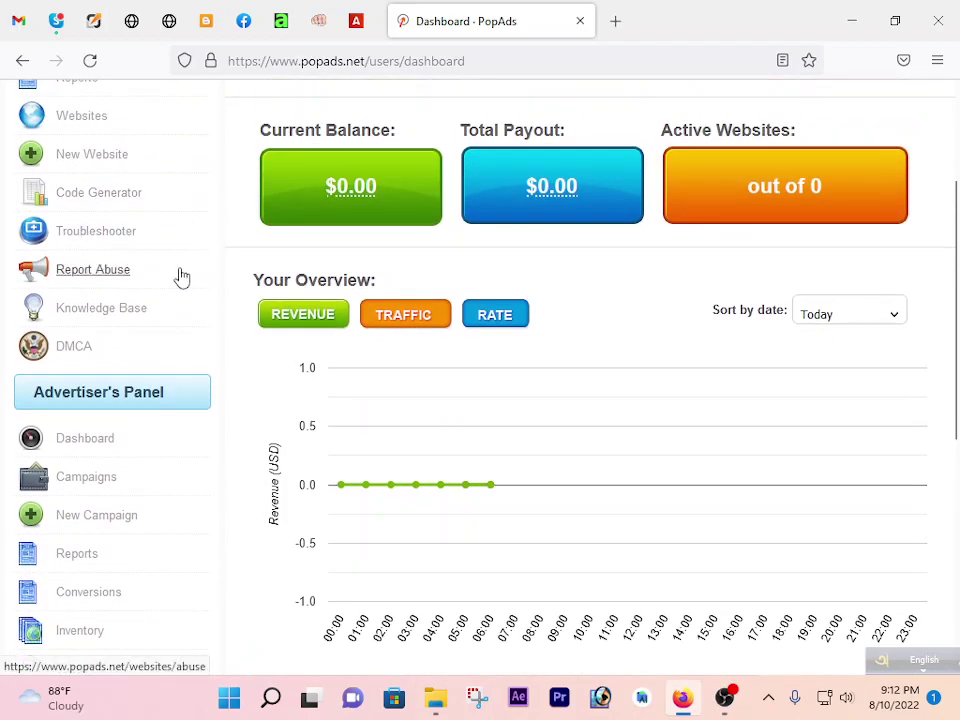
scroll(172, 270, "up", 4)
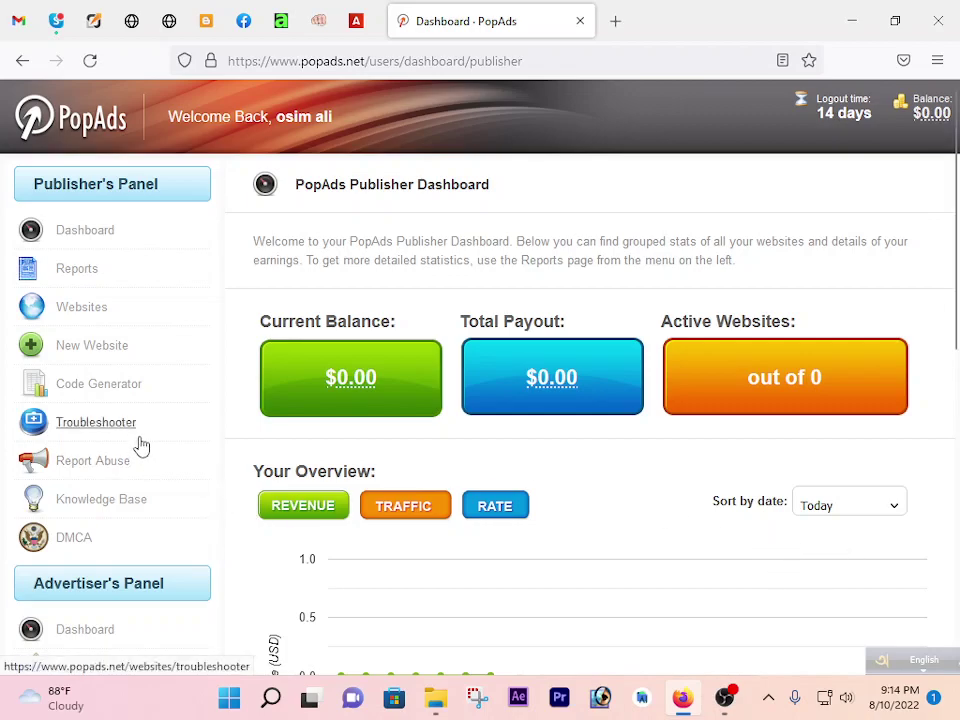
Go to Billing, then Manage Cards for Withdrawal, and start adding a new card.
scroll(125, 447, "down", 10)
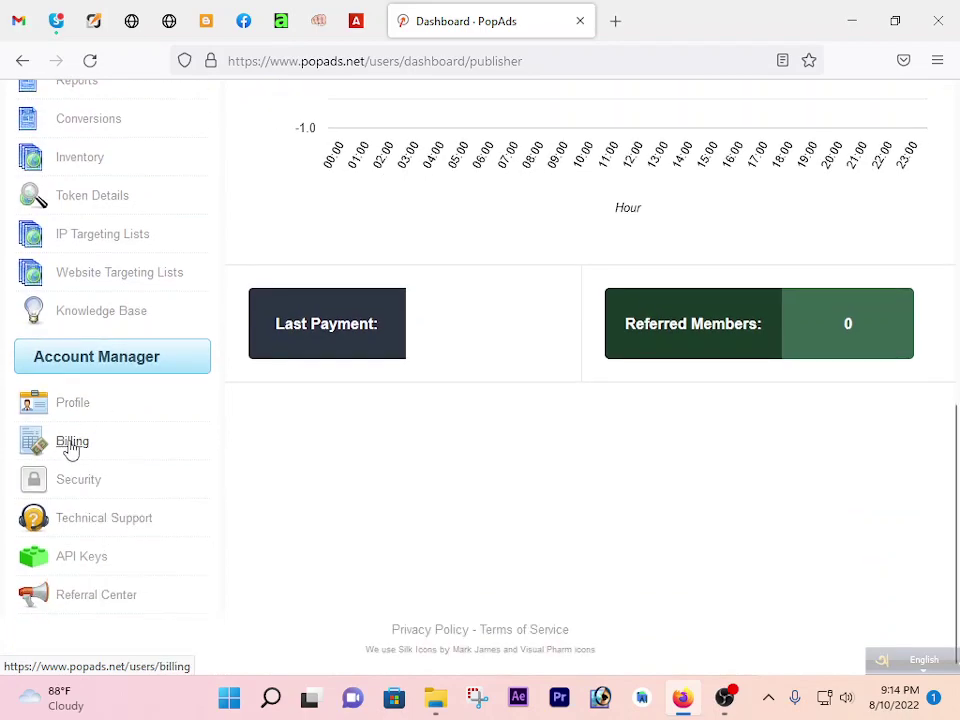
left_click(68, 451)
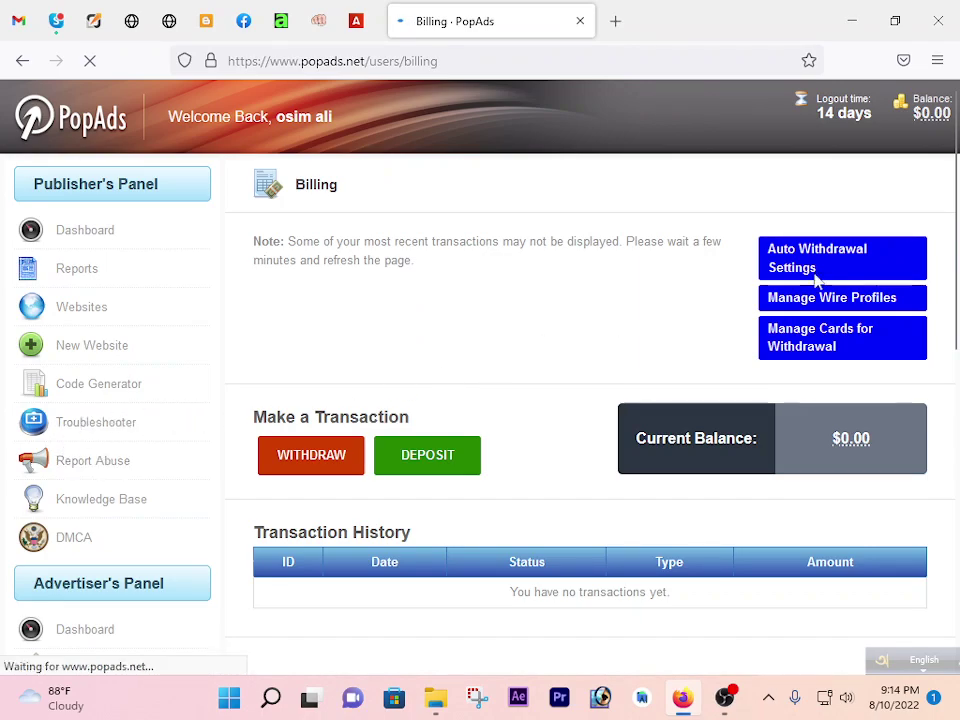
right_click(652, 311)
key("Escape")
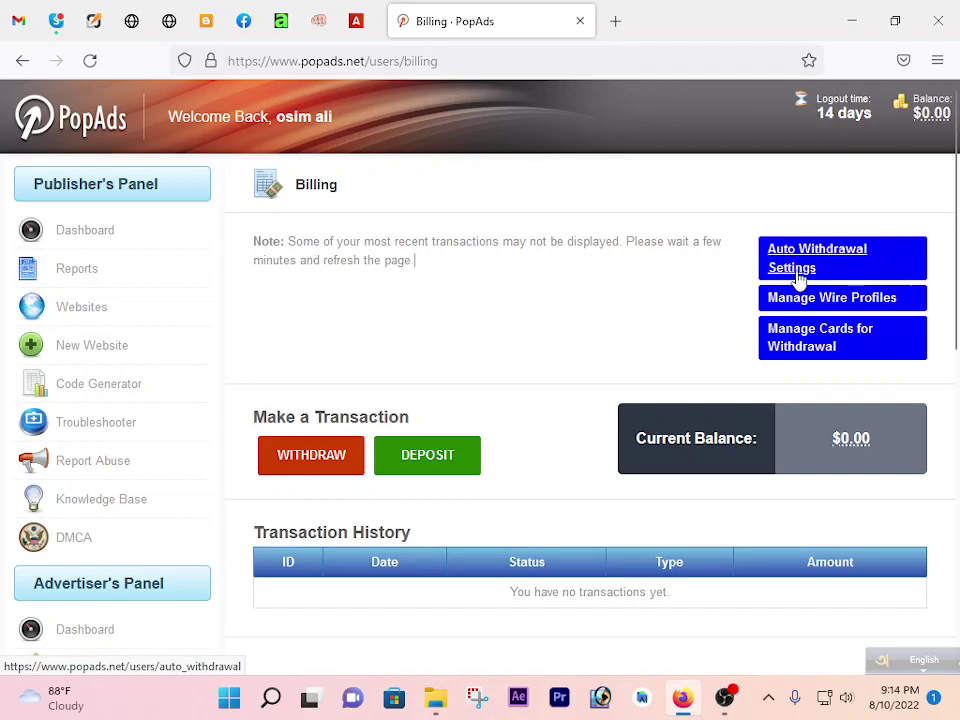
left_click(832, 345)
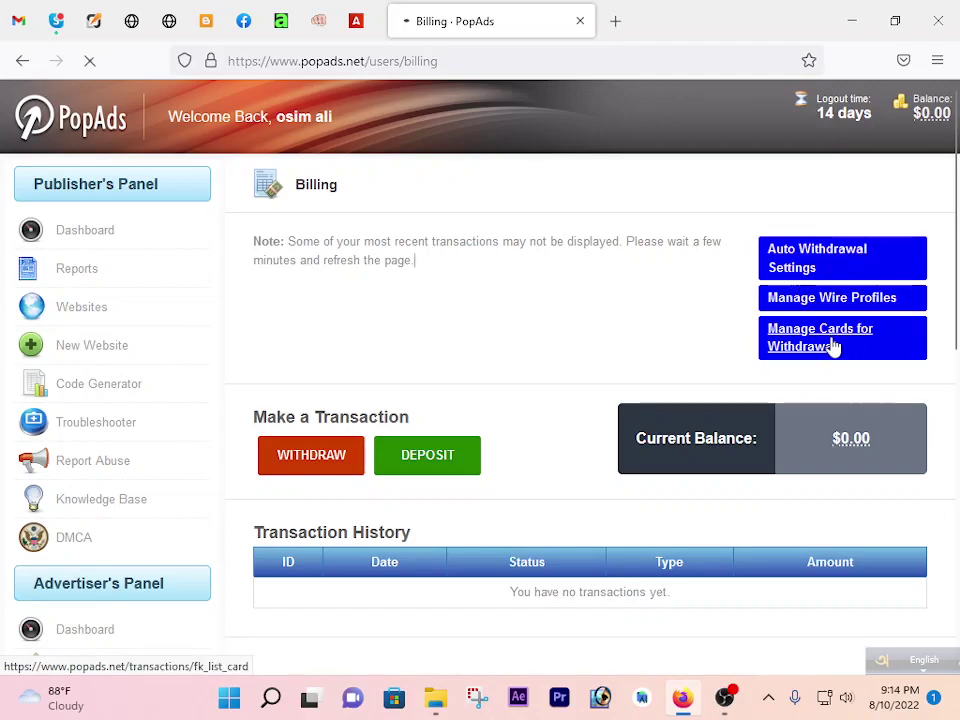
left_click(807, 260)
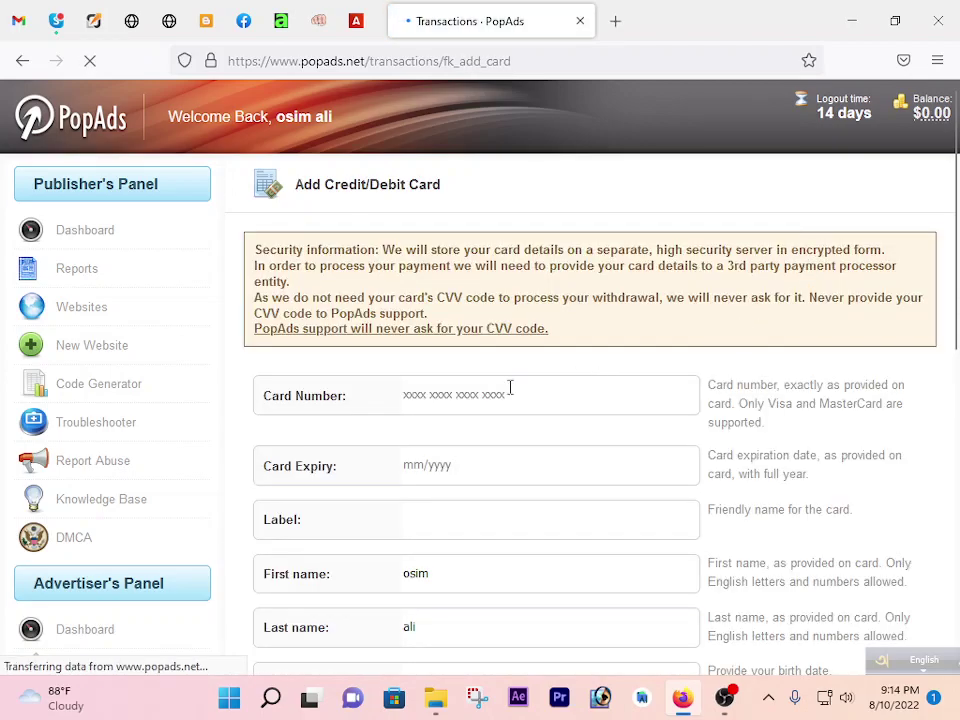
Look over the card number, last name, address and city fields without saving, then go back to Billing.
left_click(476, 469)
scroll(478, 470, "down", 1)
scroll(478, 470, "down", 3)
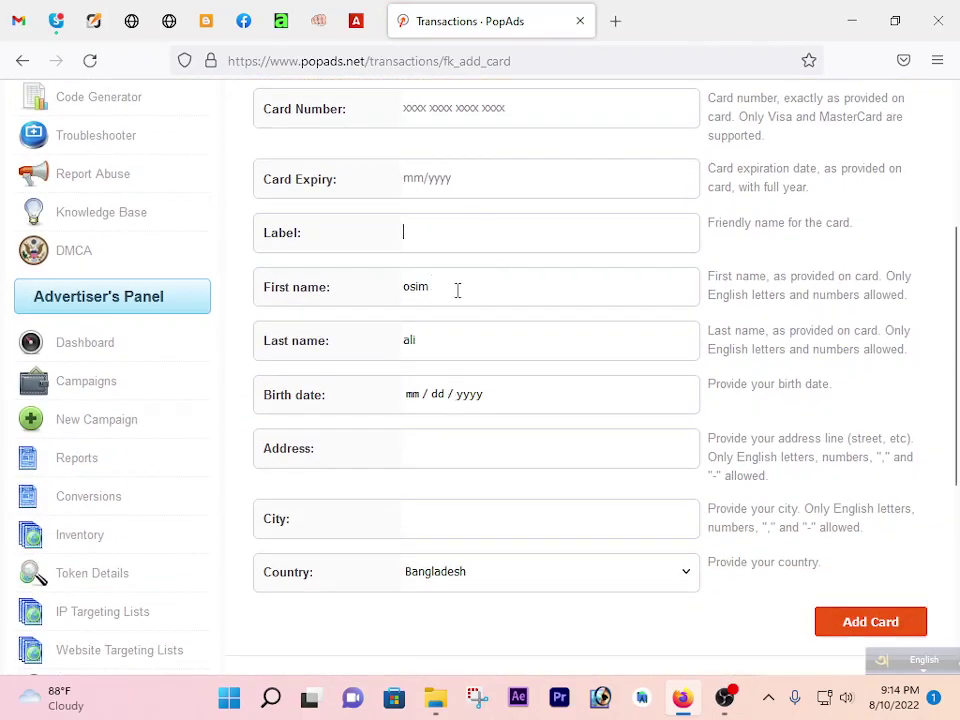
left_click(458, 330)
left_click(385, 455)
left_click(398, 525)
scroll(566, 457, "up", 4)
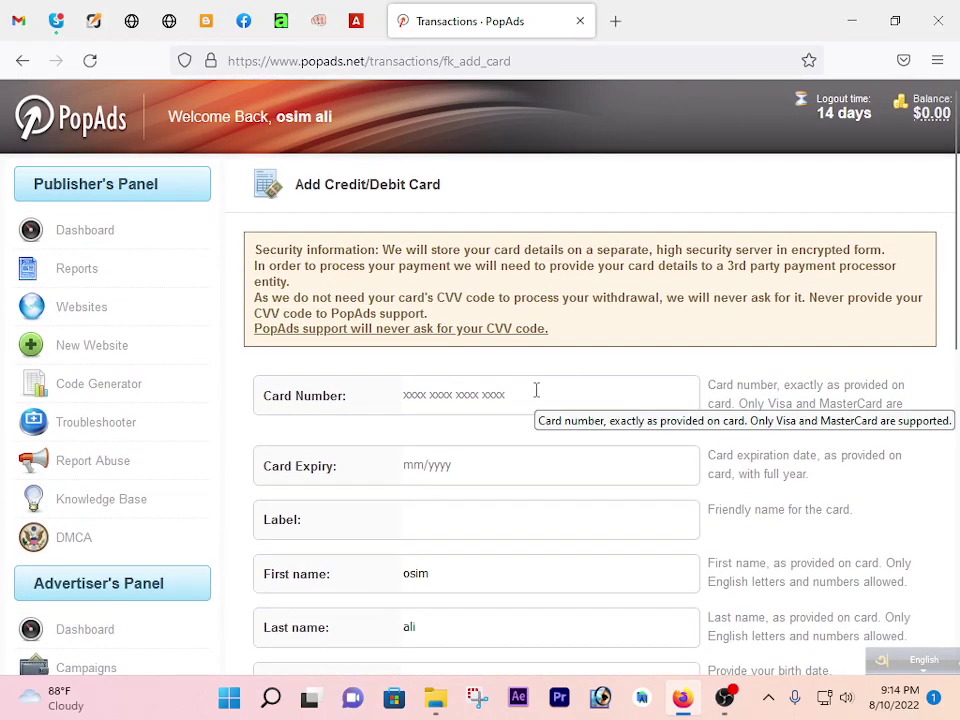
scroll(527, 390, "down", 3)
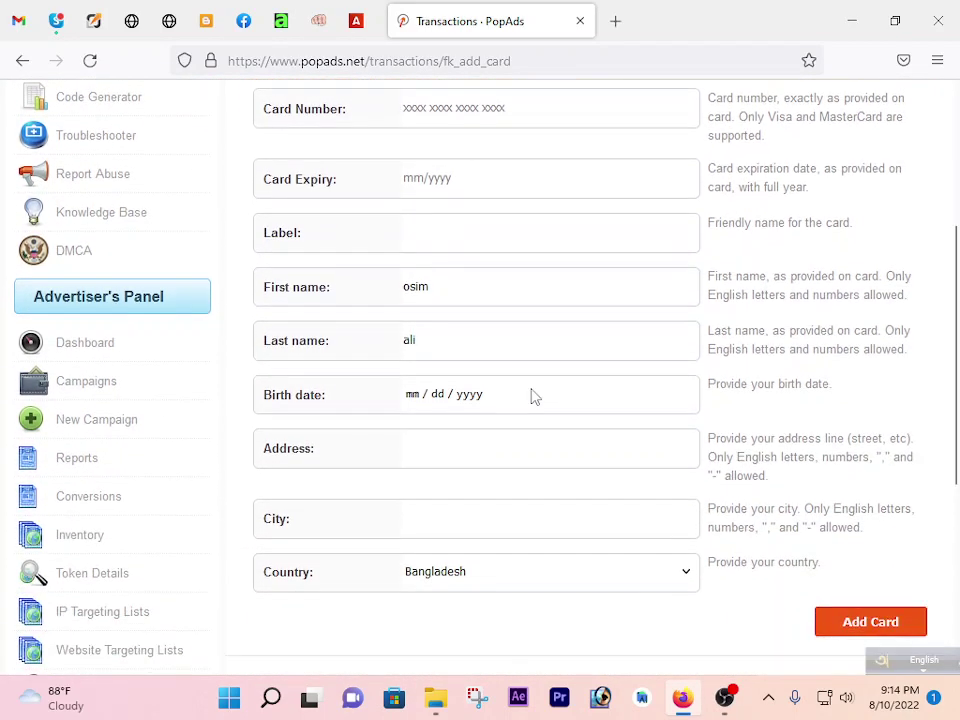
scroll(533, 397, "up", 3)
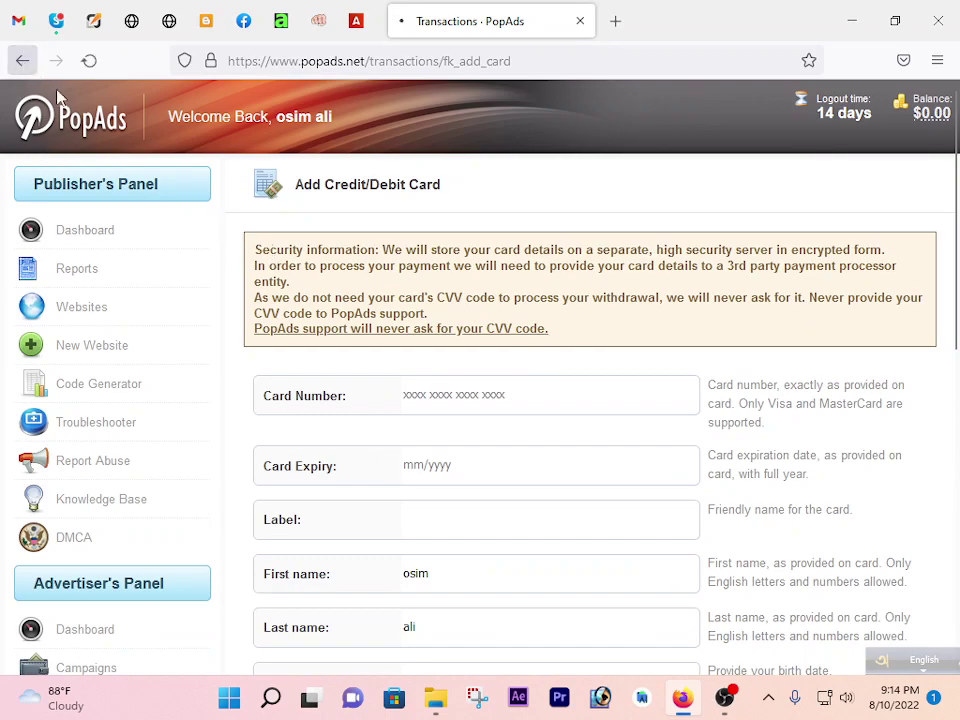
left_click(22, 60)
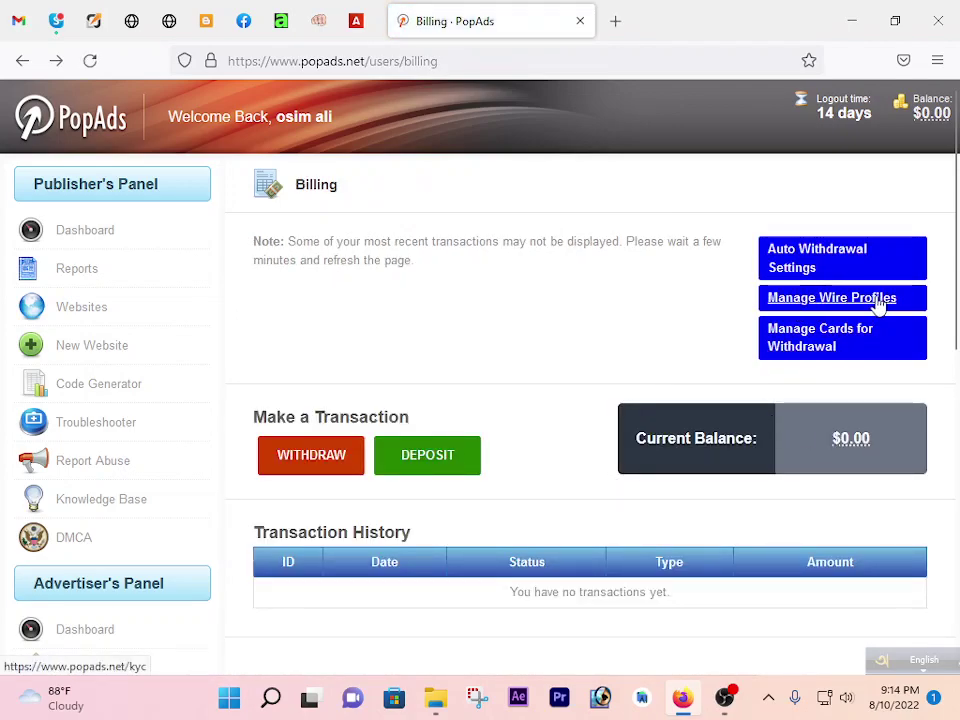
Try adding a wire profile, then highlight the $2000 minimum bank transfer notice on Billing.
left_click(876, 304)
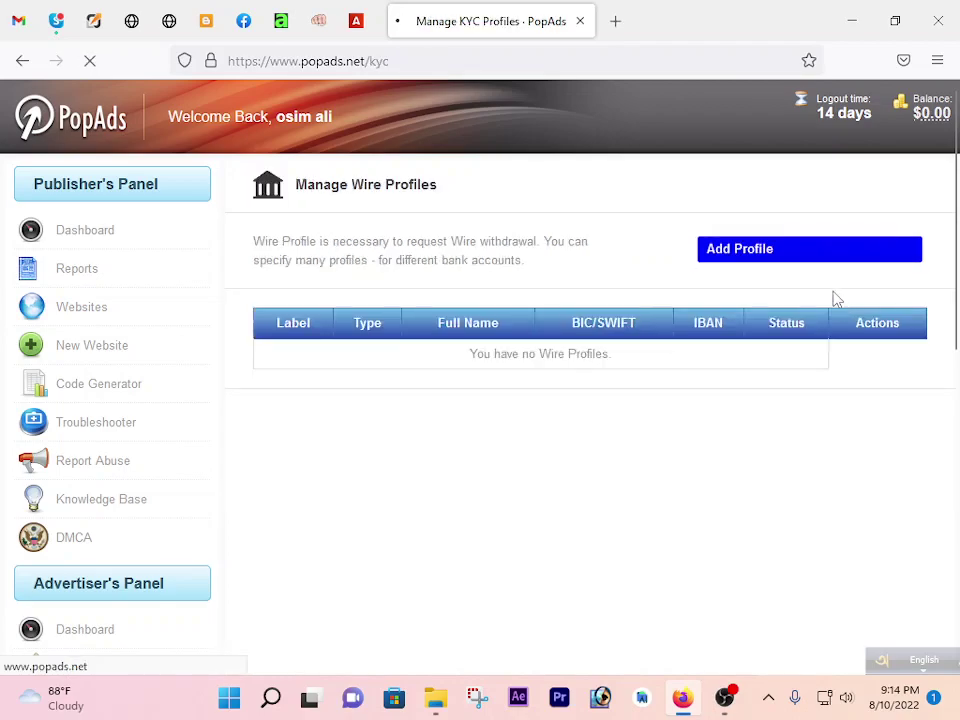
left_click(748, 247)
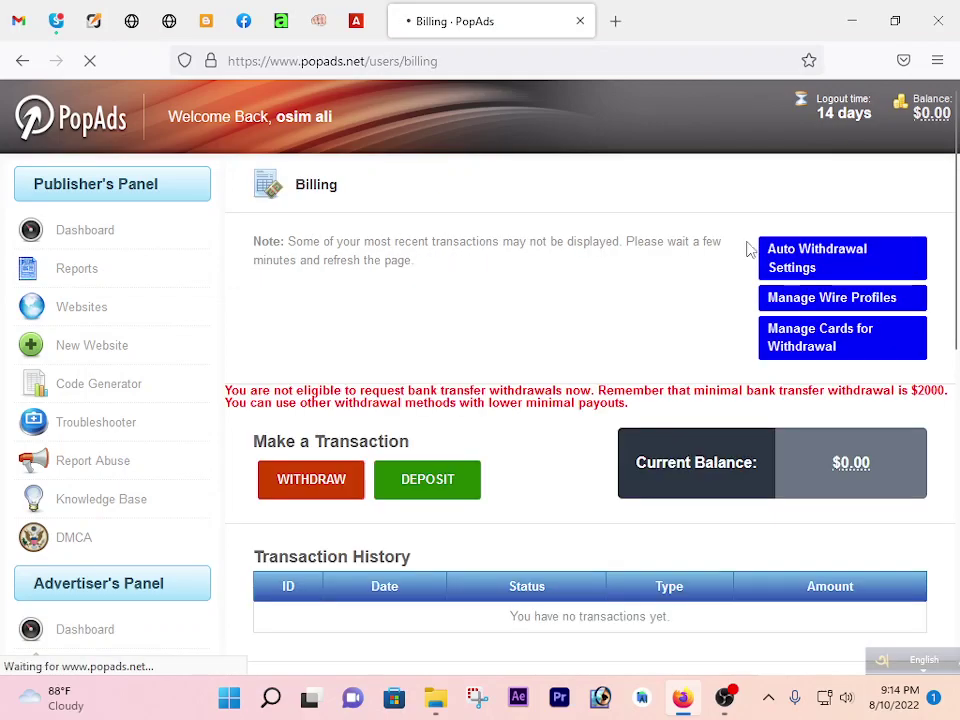
left_click_drag(225, 407, 287, 389)
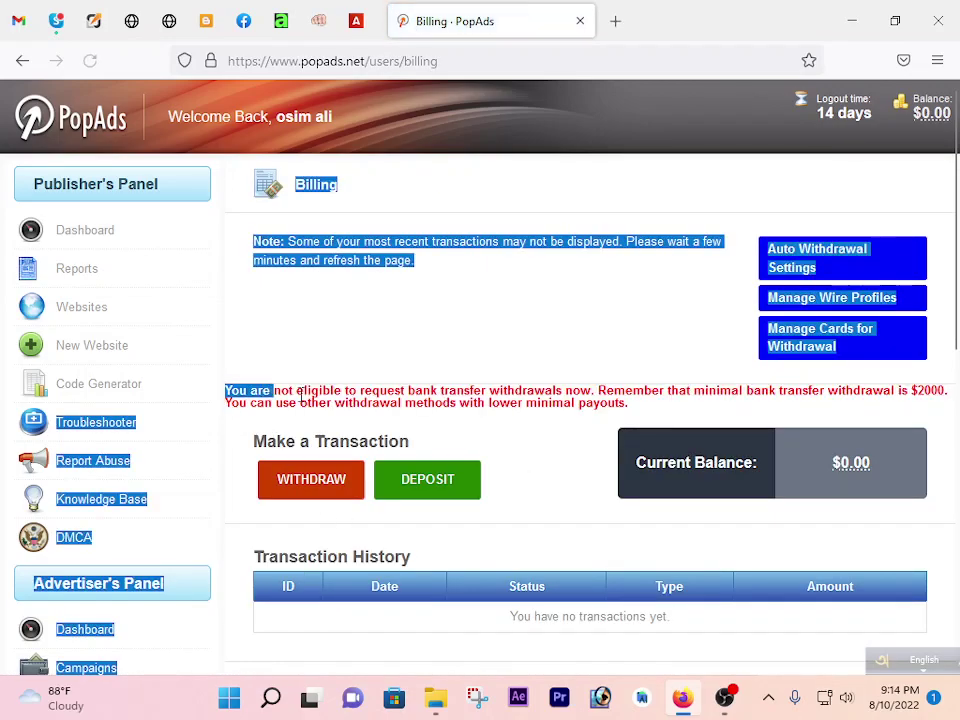
left_click(332, 402)
left_click_drag(597, 390, 216, 411)
left_click(253, 441)
left_click_drag(608, 392, 908, 436)
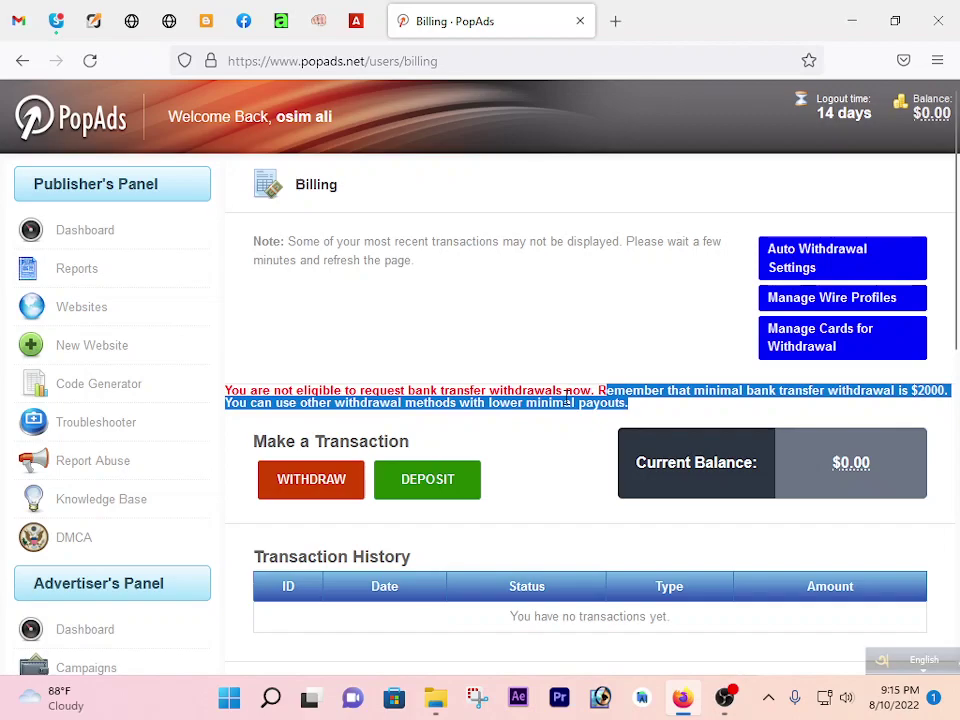
left_click(810, 390)
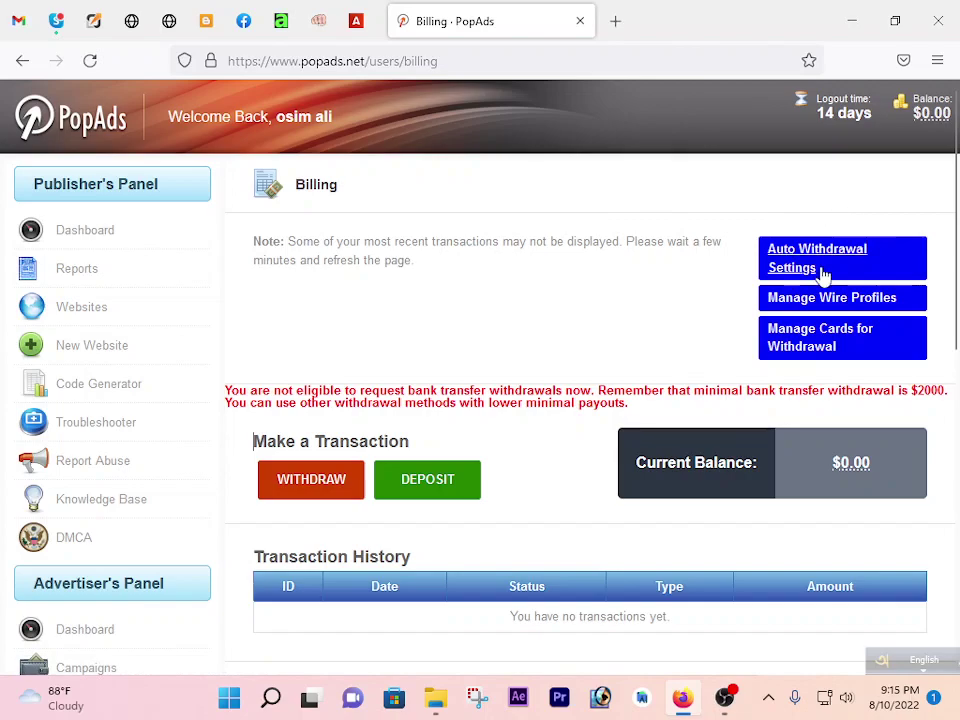
Check the auto withdrawal payout methods, keep the method at None, then go to Your Websites.
left_click(790, 268)
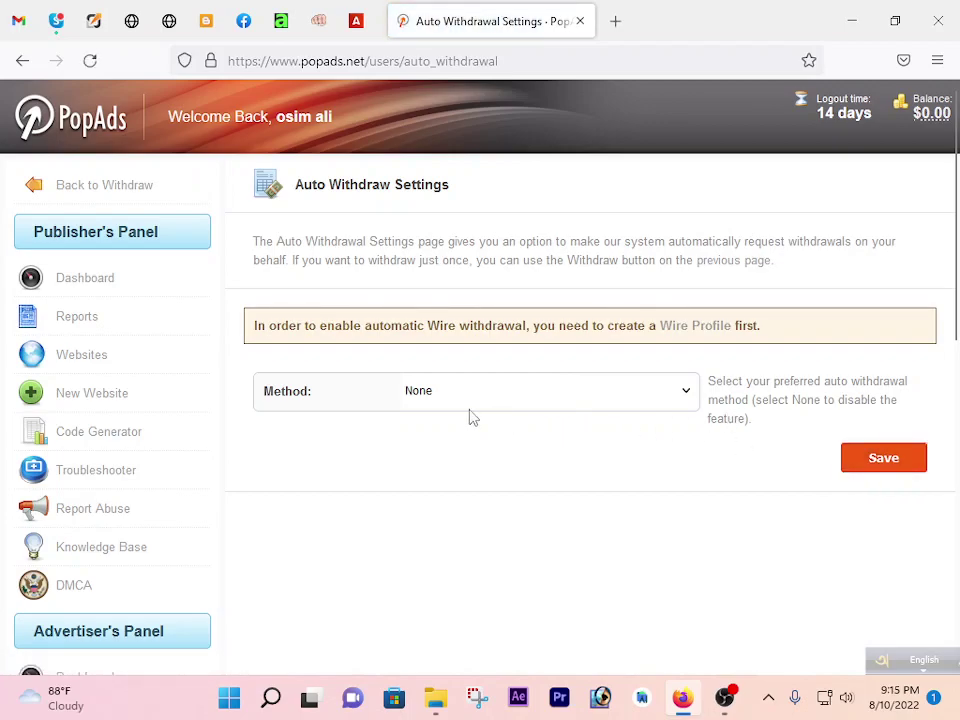
left_click(685, 393)
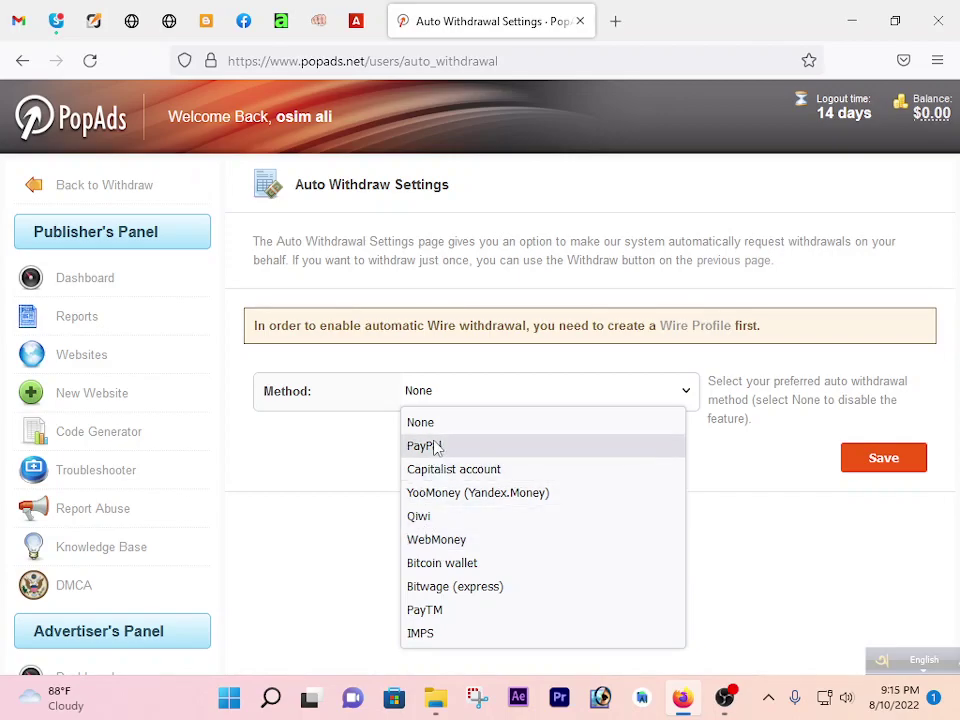
left_click(770, 528)
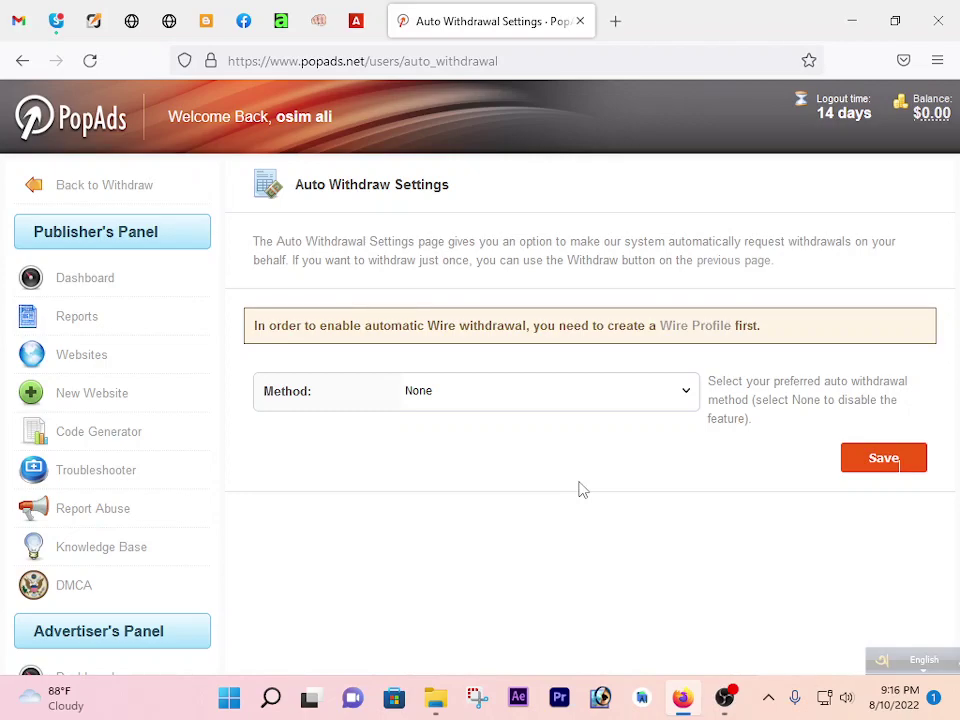
left_click(68, 364)
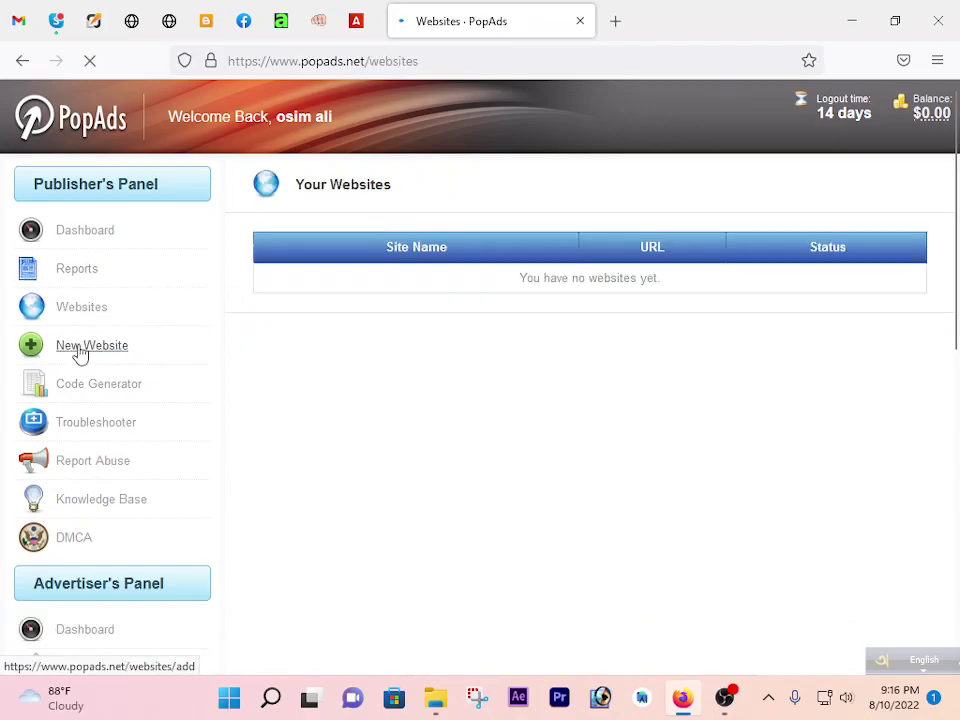
Start a new website entry named 'online income way at home'.
left_click(85, 350)
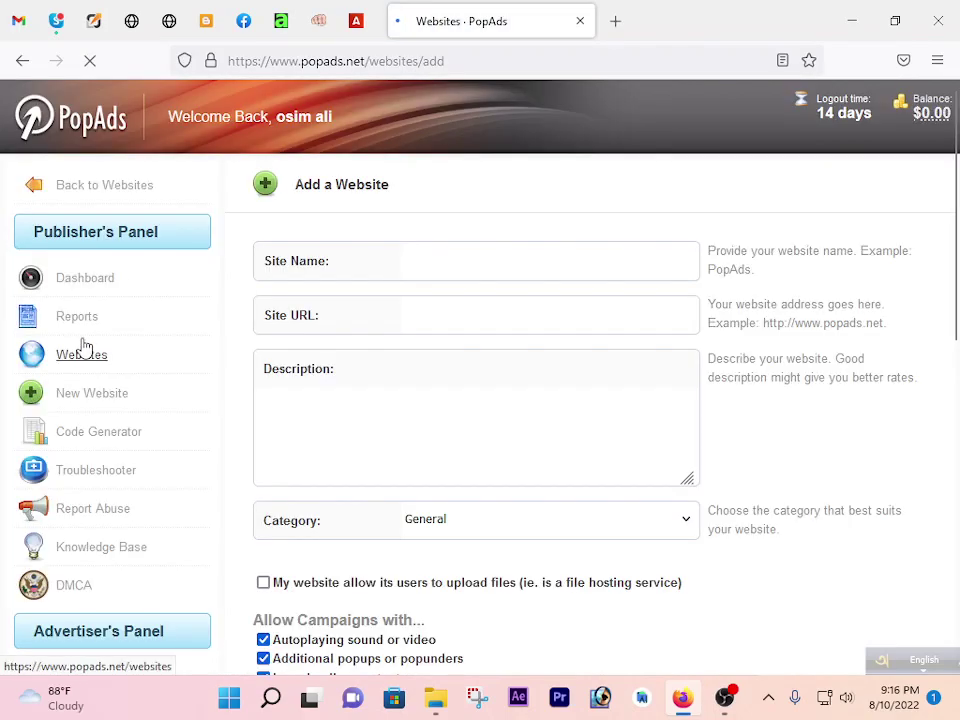
type("online income way at home")
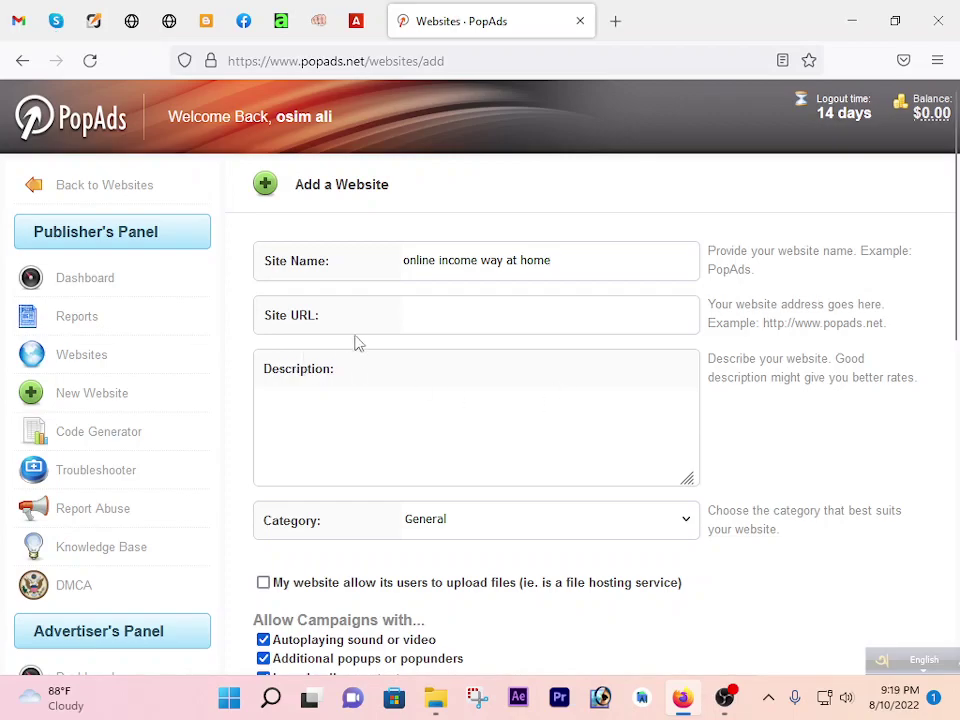
left_click(210, 19)
left_click(80, 624)
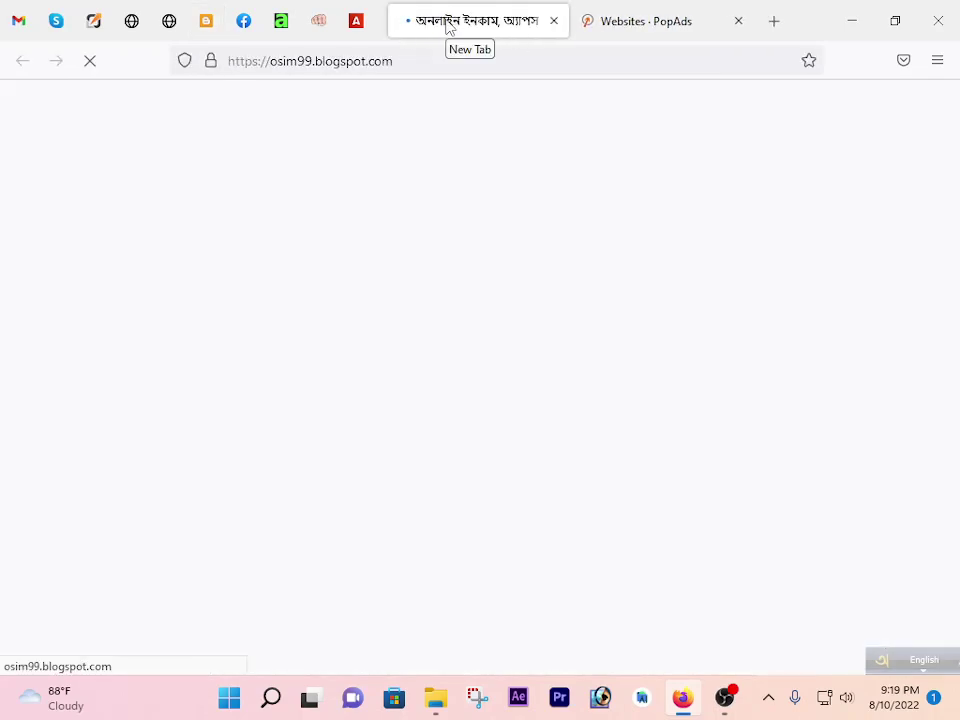
left_click(330, 72)
key("ctrl+c")
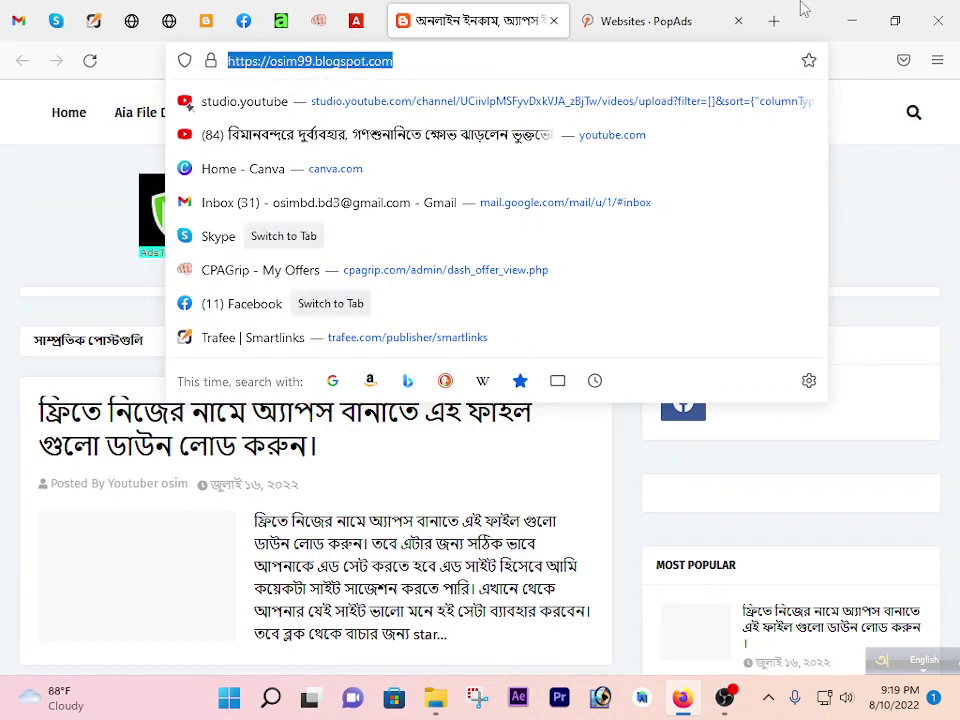
left_click(620, 20)
left_click(424, 370)
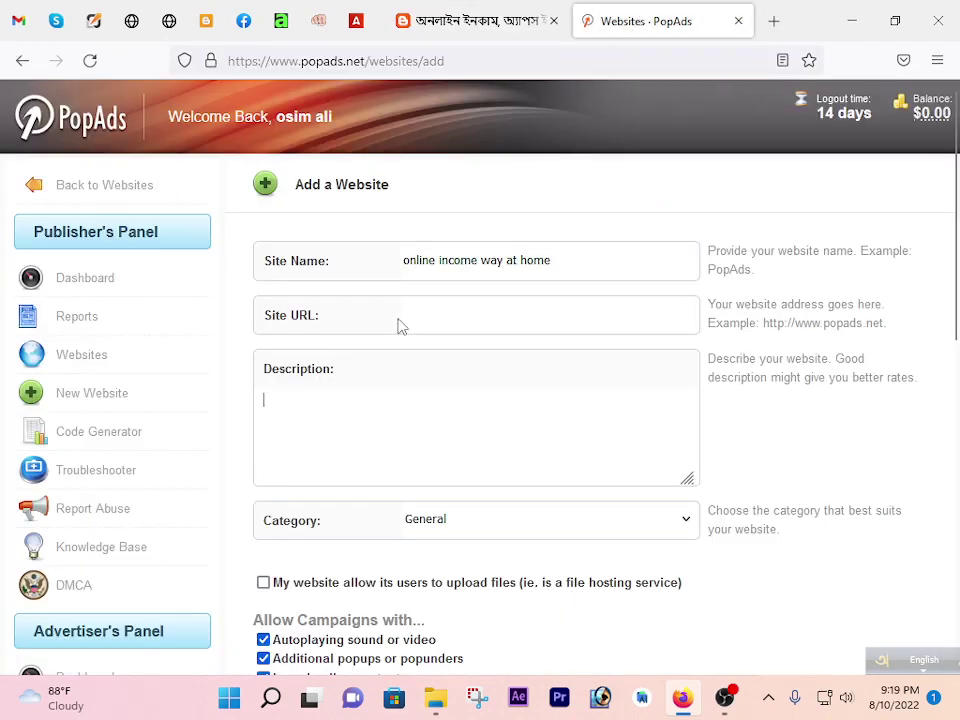
left_click(415, 312)
key("ctrl+v")
Enter the description 'online income at home, how to earn money by mobile'.
left_click(403, 402)
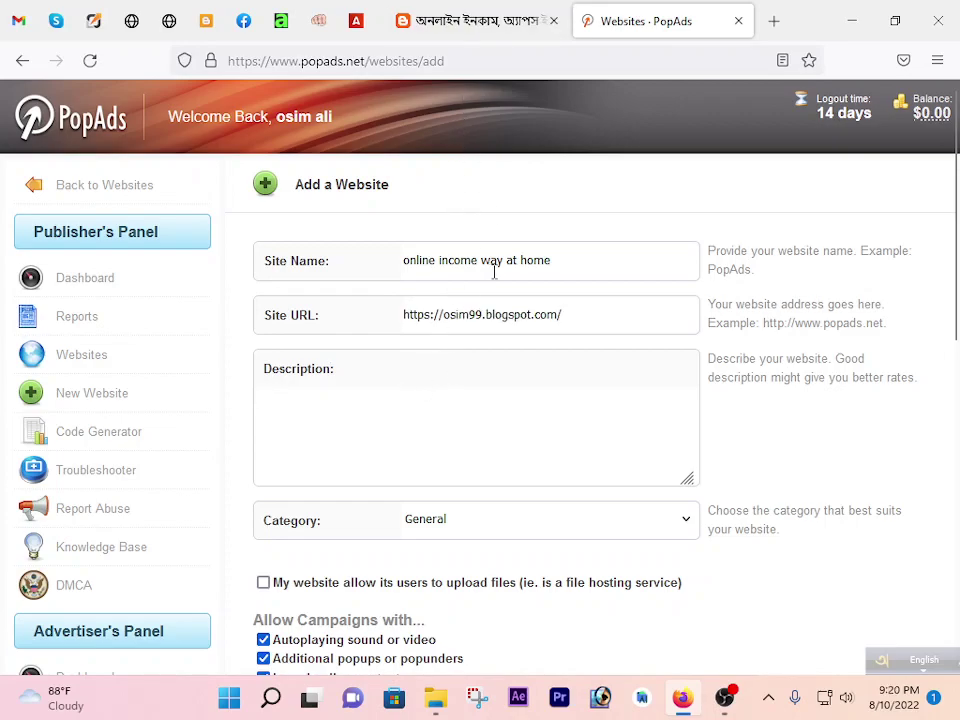
type("online incoem")
key("BackSpace")
key("BackSpace")
key("BackSpace")
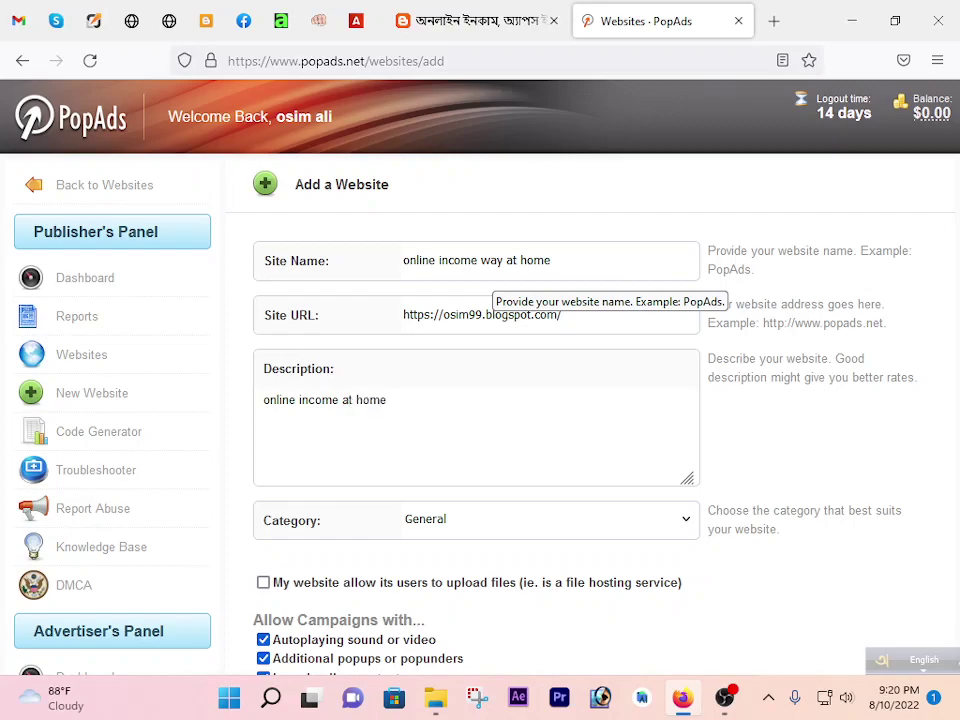
type("tyo")
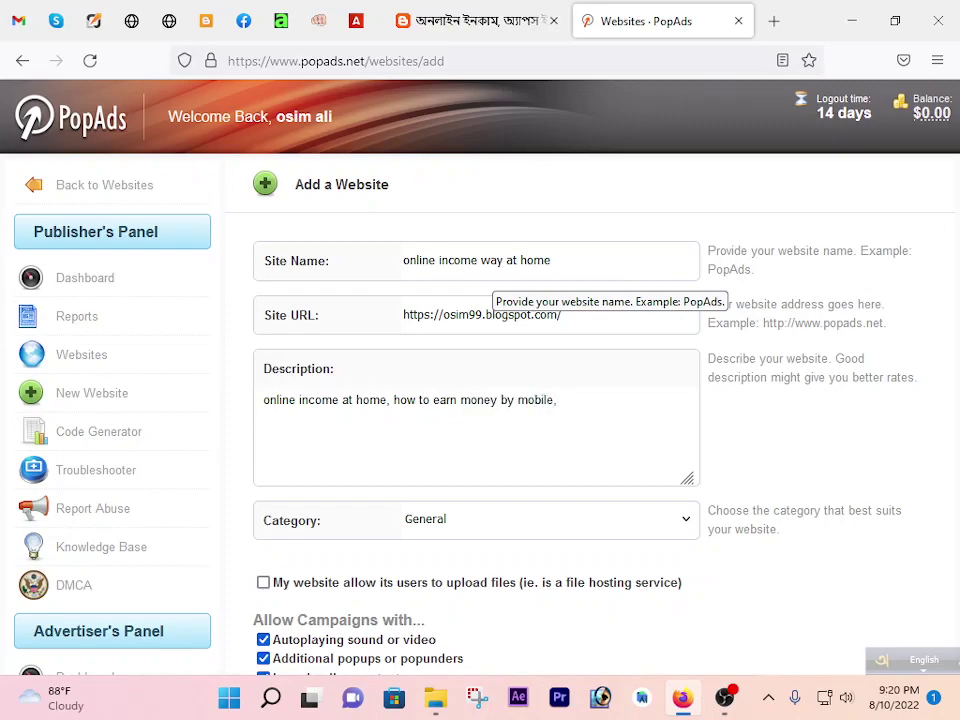
Leave the site unmarked as a file host, keep default campaign options, and submit it for validation.
left_click(263, 582)
scroll(549, 553, "down", 2)
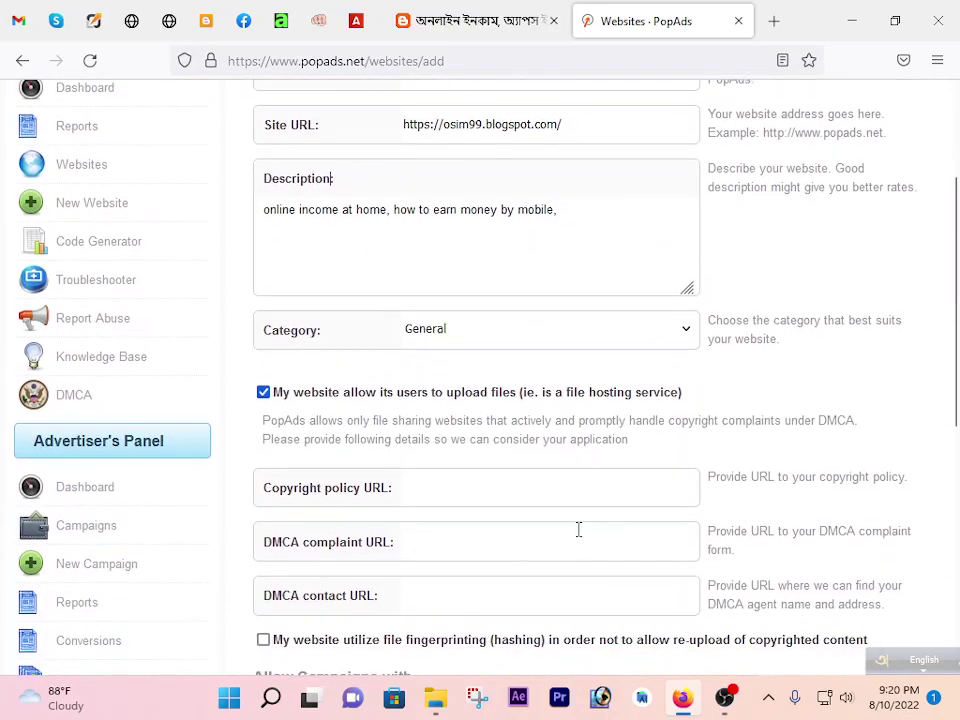
scroll(560, 448, "down", 1)
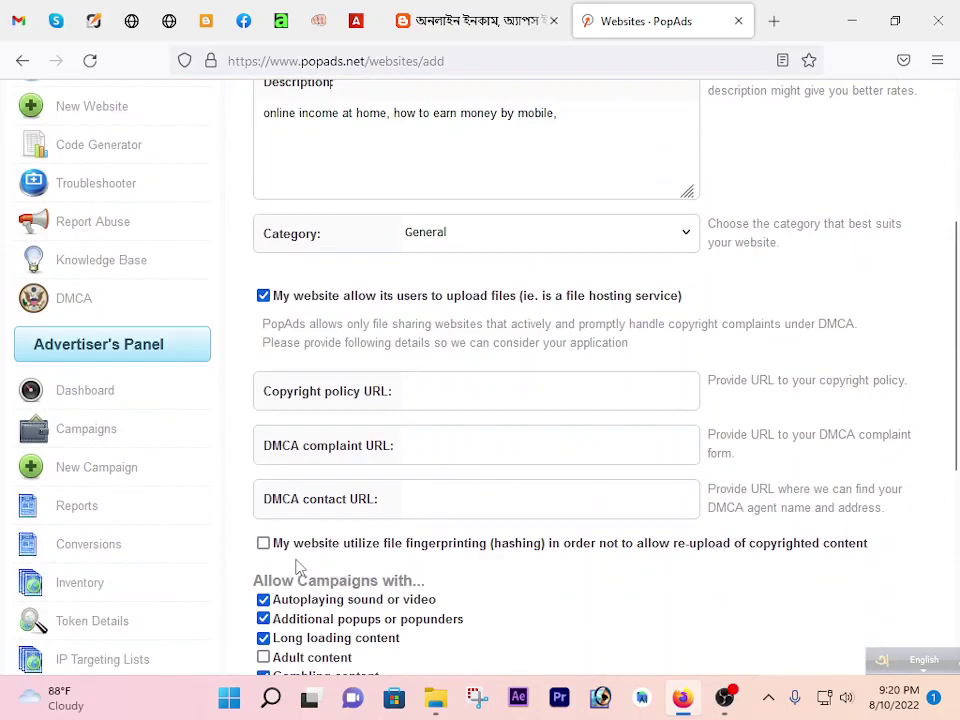
left_click(263, 543)
scroll(443, 525, "down", 4)
scroll(420, 491, "up", 5)
left_click(263, 392)
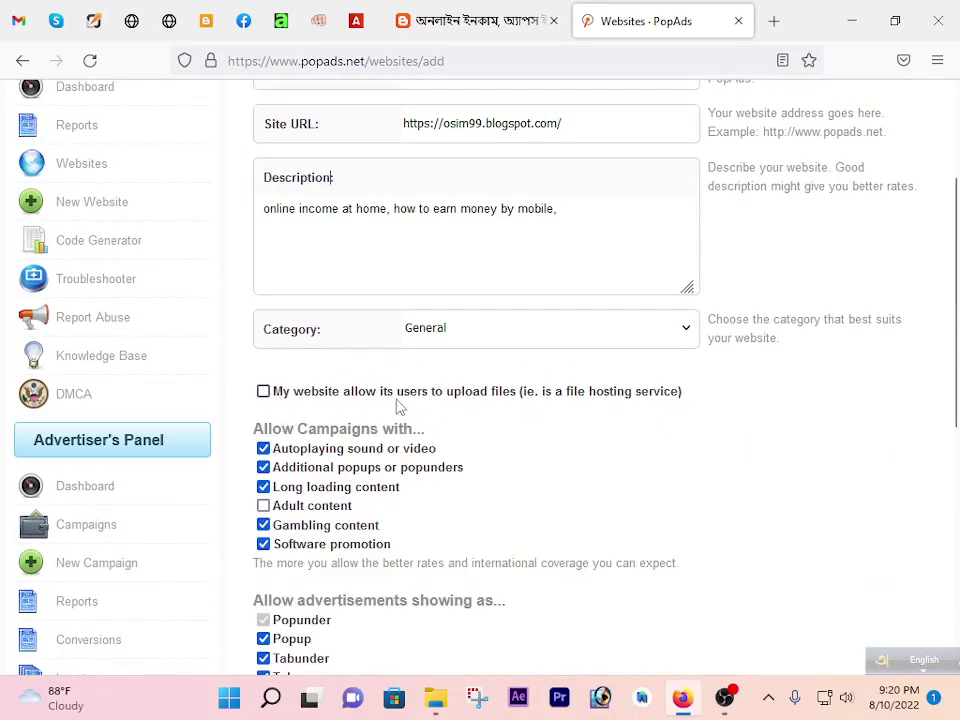
scroll(368, 403, "down", 1)
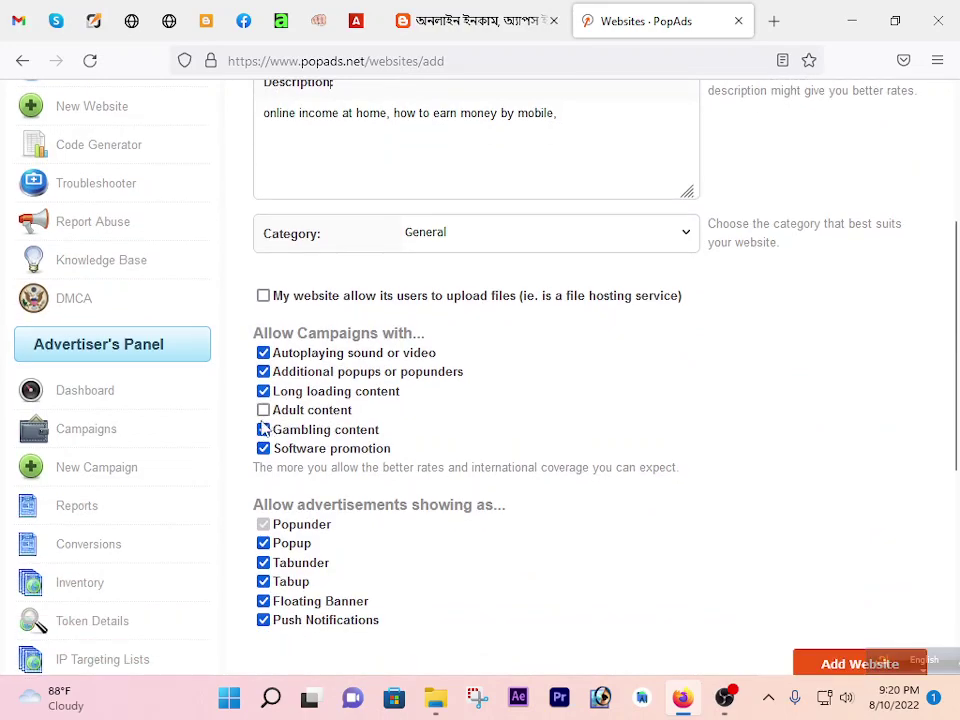
scroll(290, 423, "down", 1)
scroll(295, 425, "down", 1)
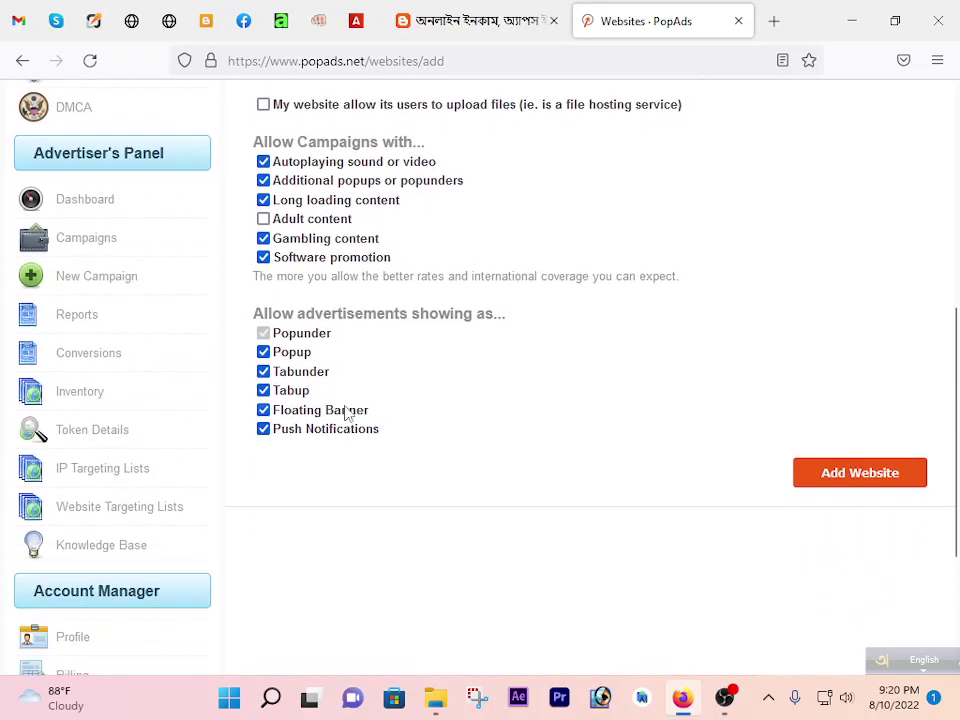
left_click(869, 486)
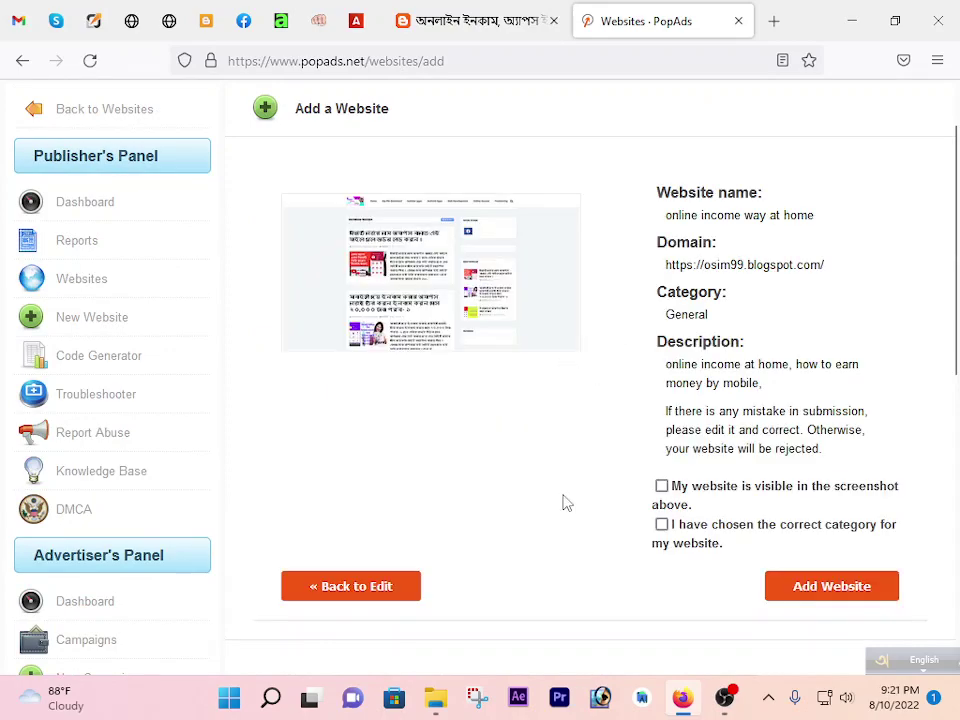
Review the submission summary and confirm the website is visible in the screenshot.
scroll(440, 362, "up", 1)
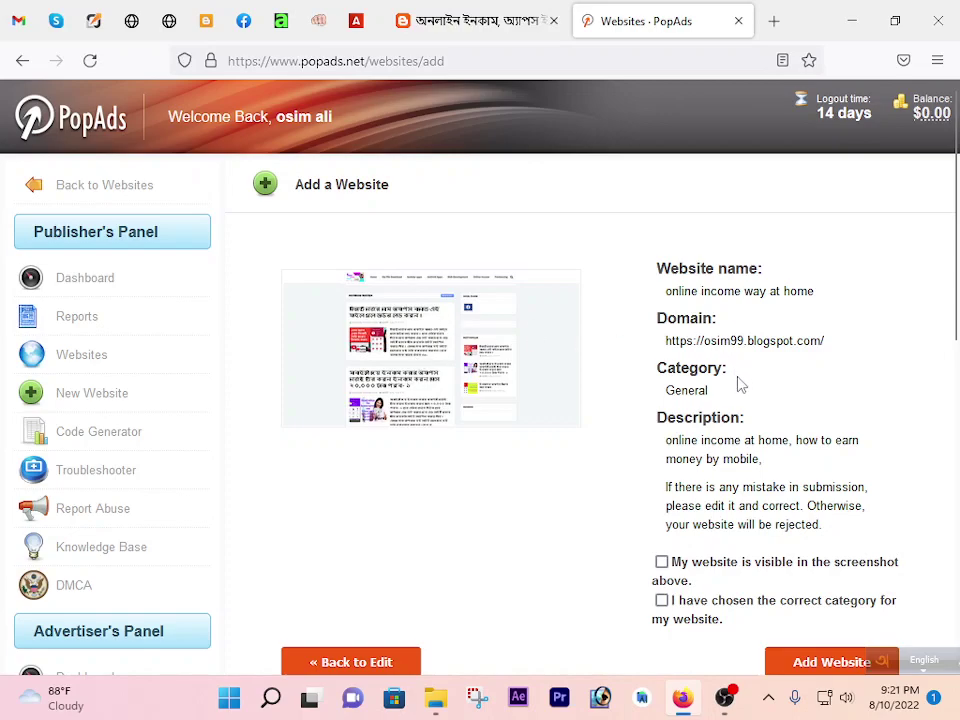
scroll(740, 380, "down", 2)
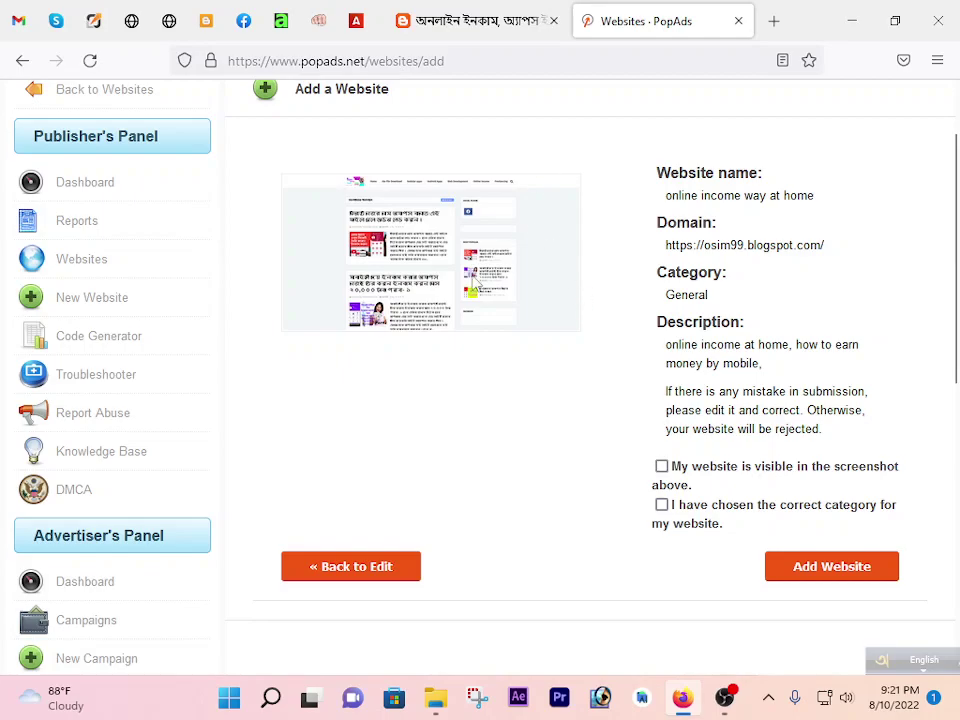
scroll(510, 330, "up", 2)
scroll(486, 360, "up", 6)
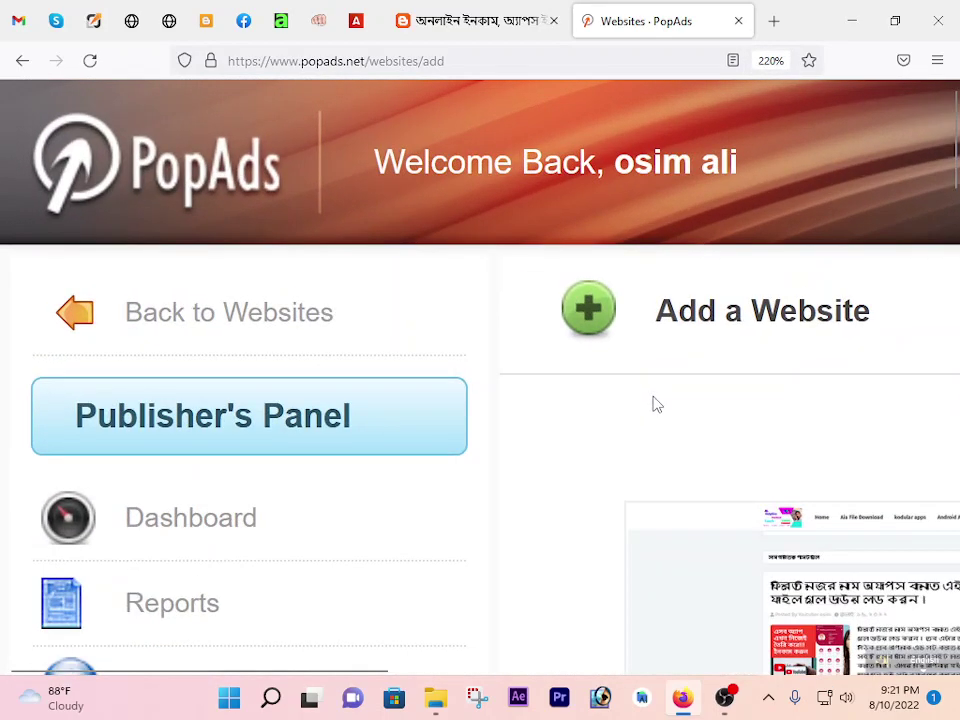
key("ctrl+a")
left_click(557, 396)
left_click_drag(385, 675, 557, 671)
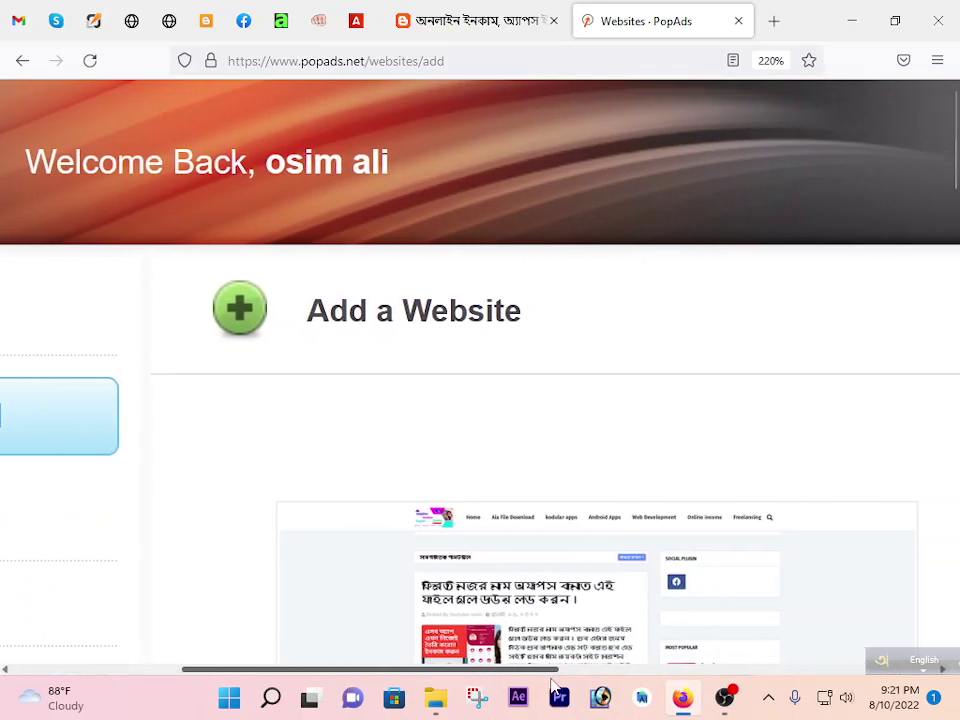
scroll(654, 557, "down", 5)
scroll(656, 510, "up", 6)
scroll(621, 527, "down", 3)
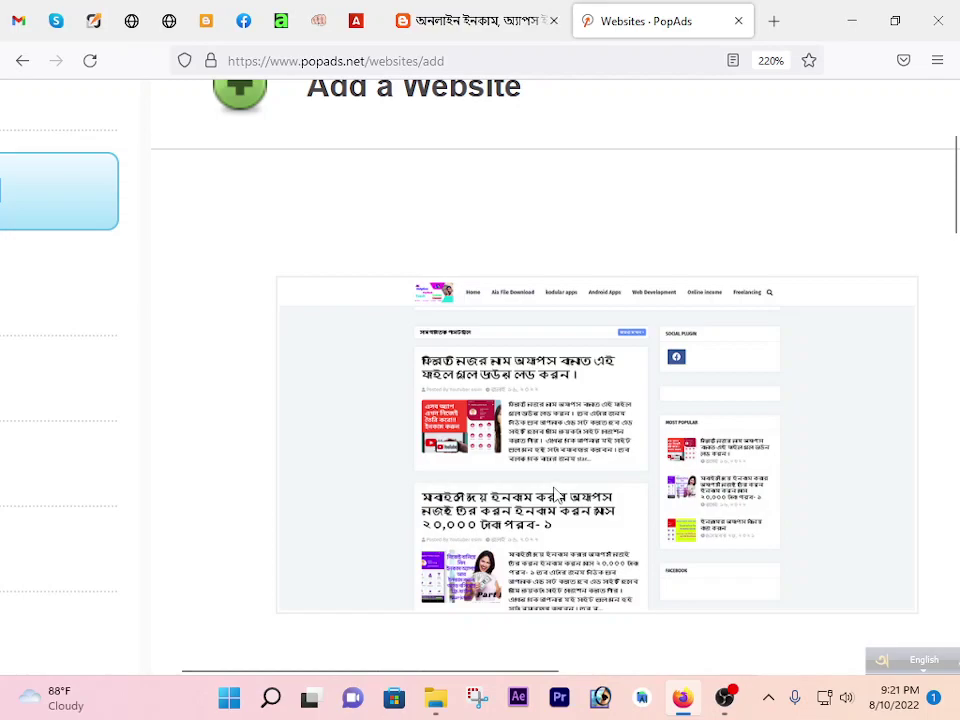
scroll(553, 493, "down", 3)
scroll(557, 492, "down", 5)
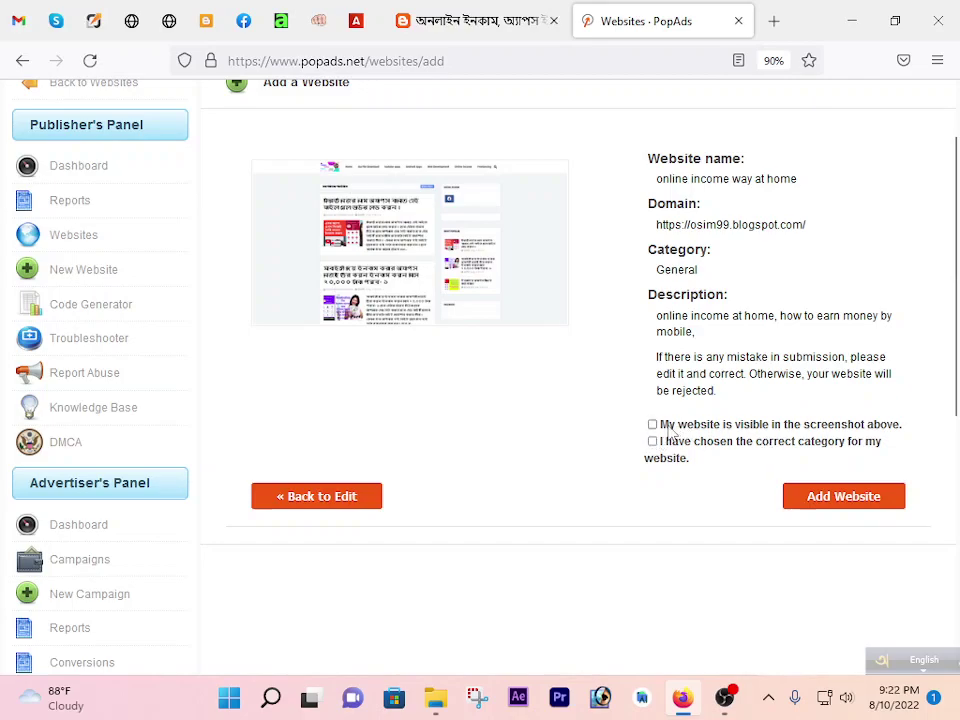
left_click(652, 424)
Finalise adding 'online income way at home' so it is saved as Pending Approval.
left_click(840, 505)
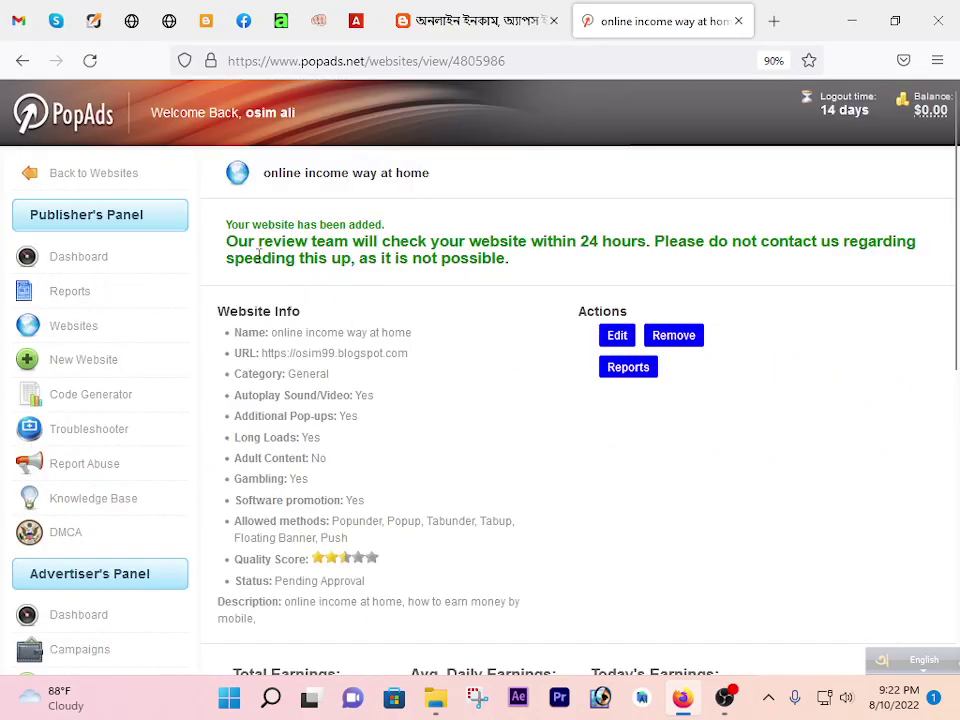
left_click_drag(228, 238, 321, 222)
left_click(304, 240)
Check in Your Websites that 'online income way at home' shows Pending Approval status.
left_click(108, 262)
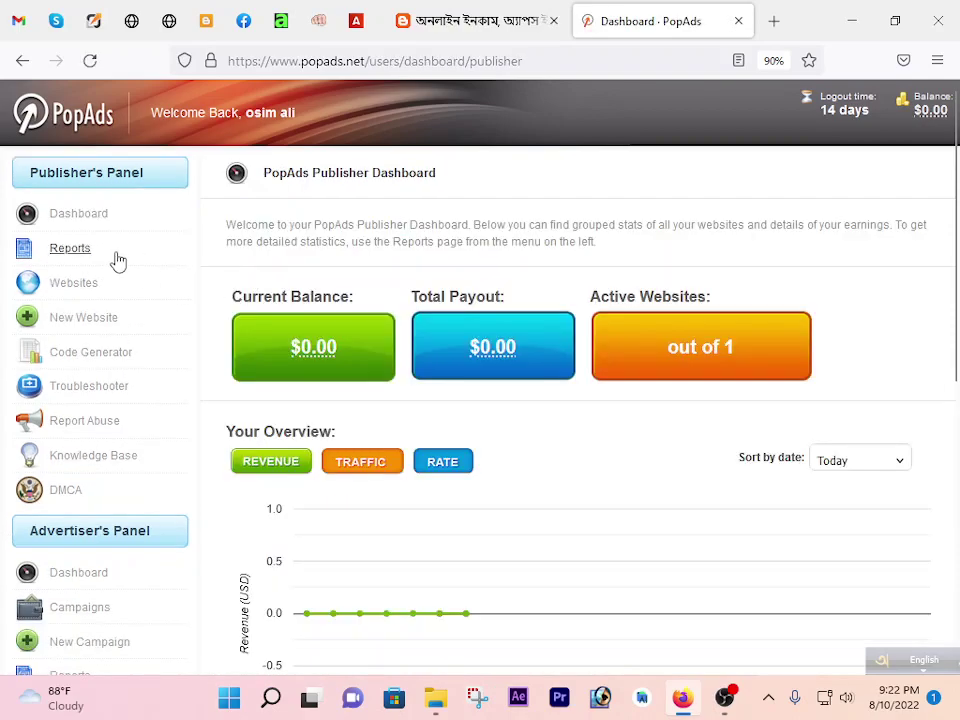
left_click(82, 287)
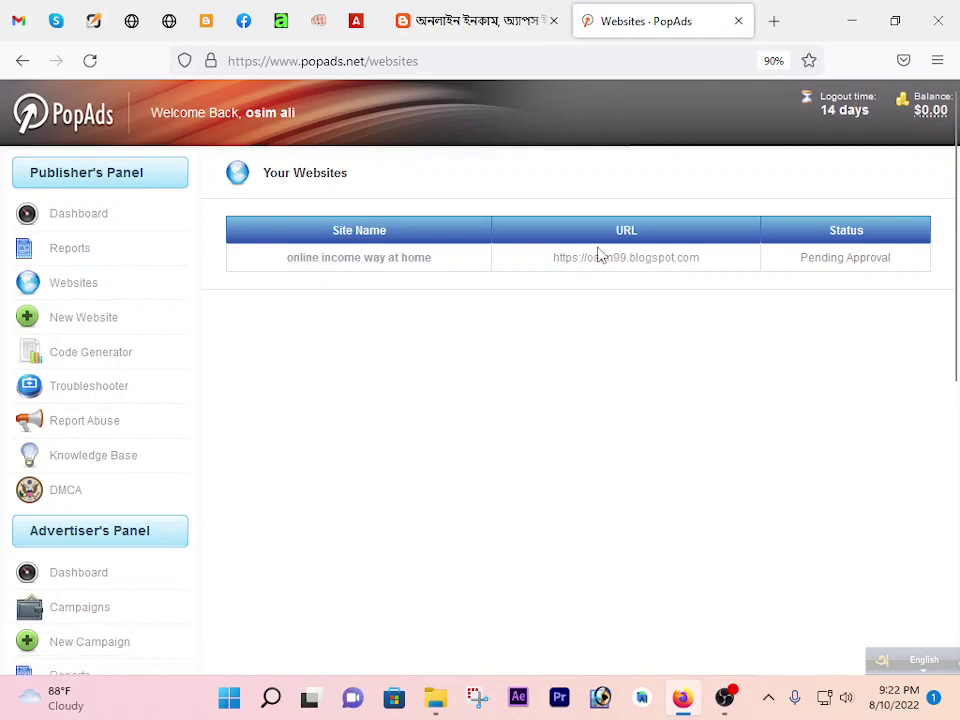
left_click_drag(800, 257, 748, 345)
left_click(754, 356)
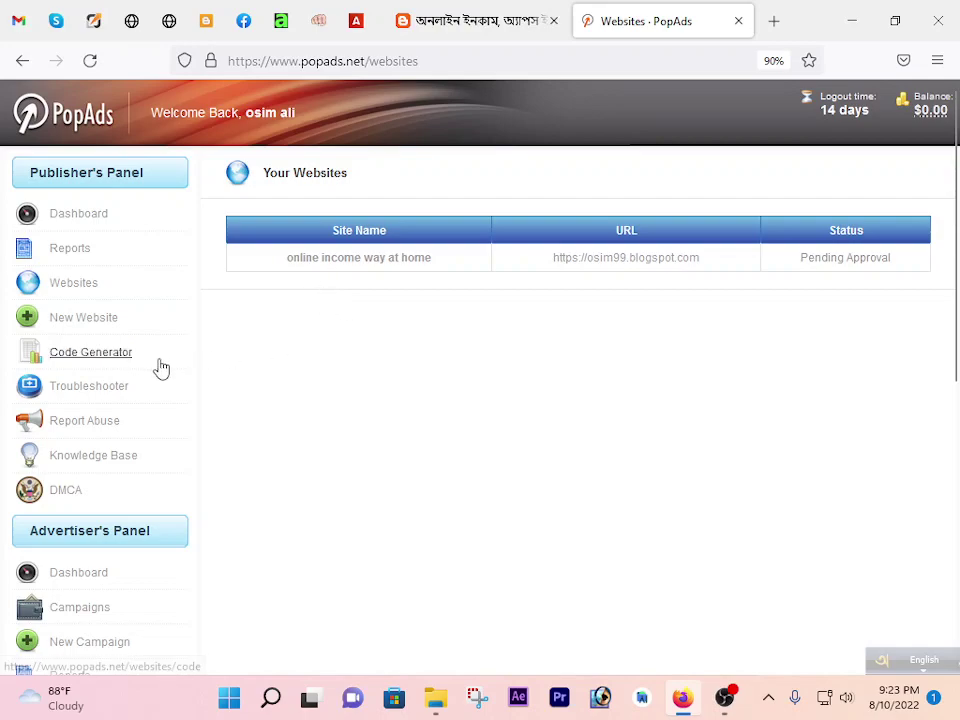
left_click(88, 360)
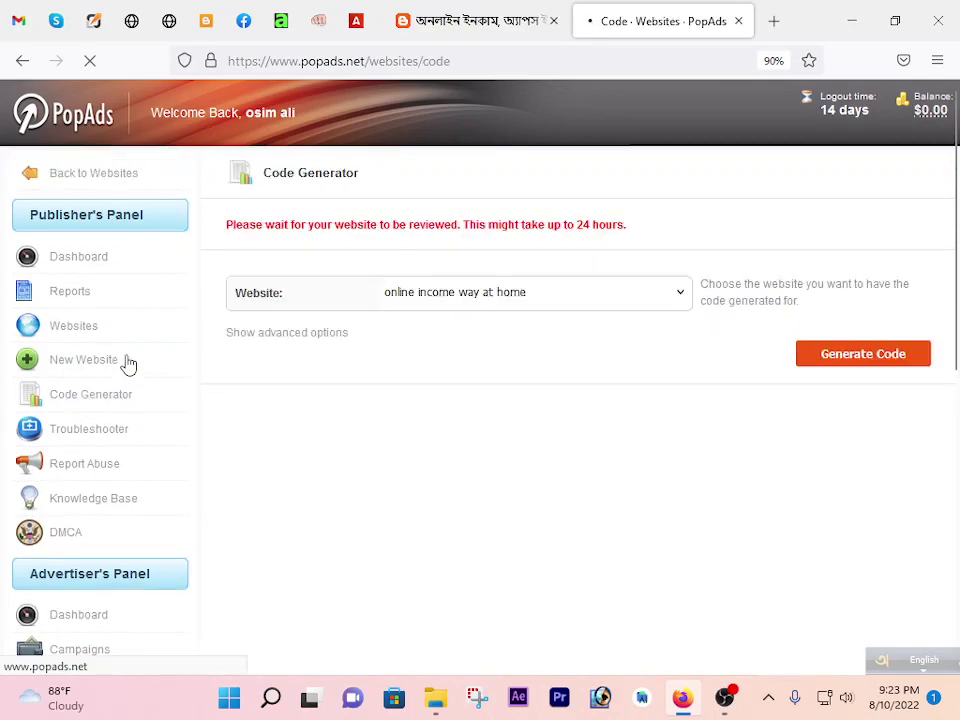
Keep 'online income way at home' as the Code Generator website and generate its ad code.
left_click_drag(227, 226, 641, 234)
left_click(648, 236)
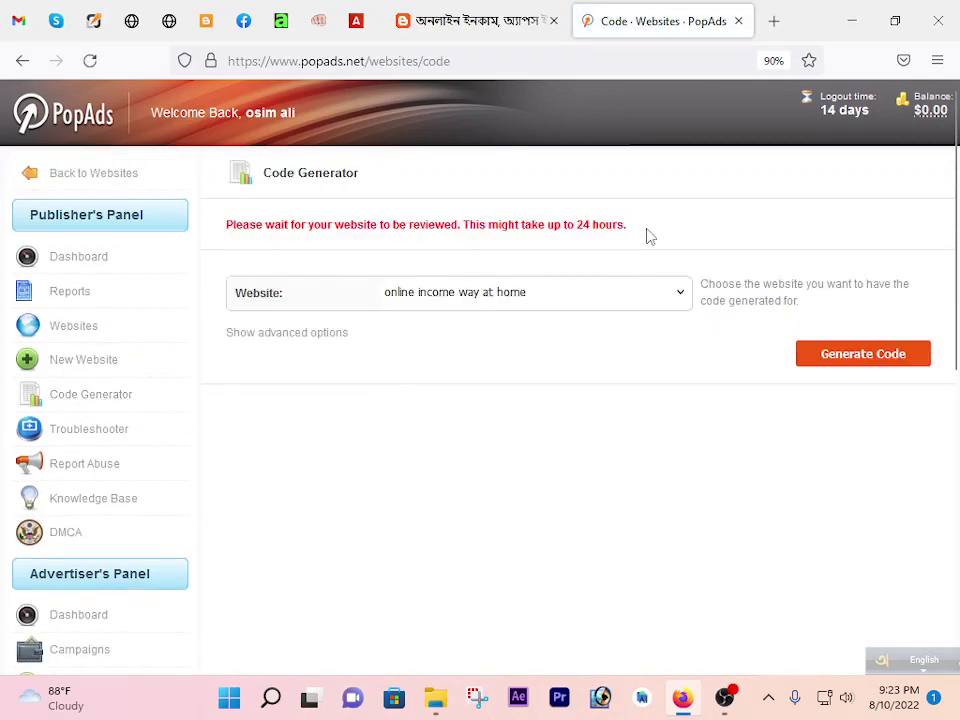
left_click(546, 300)
left_click(546, 301)
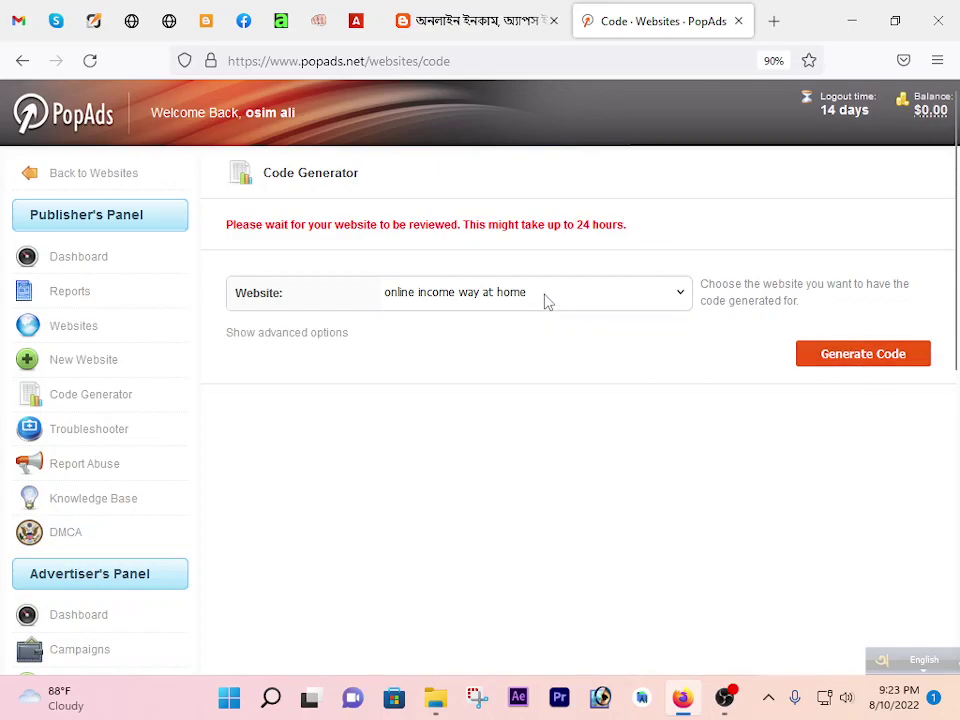
left_click(848, 356)
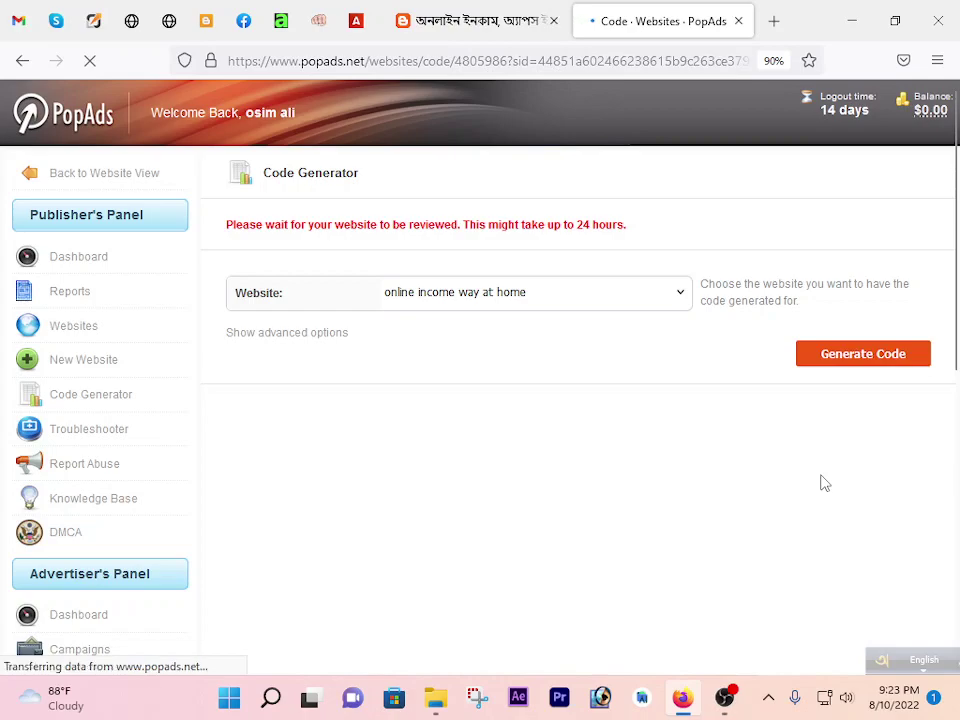